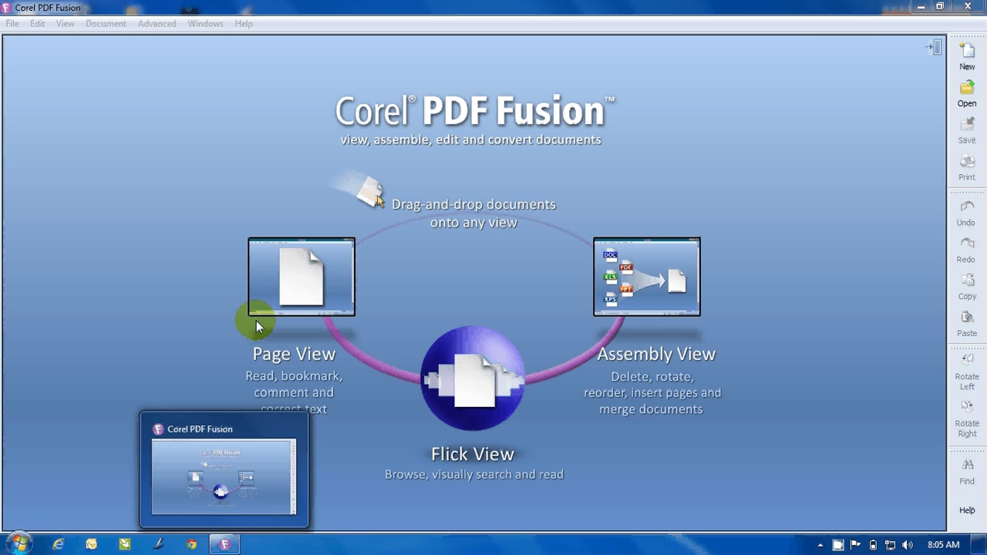
# Open Corel PDF Fusion.pdf from the Desktop and scroll its first page
pyautogui.click(13, 24)
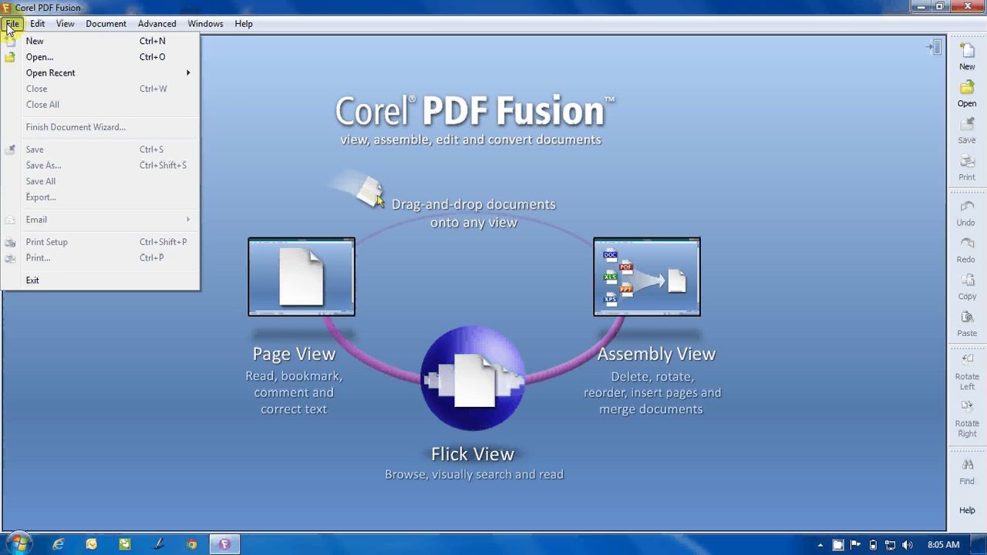
pyautogui.click(35, 57)
pyautogui.click(58, 115)
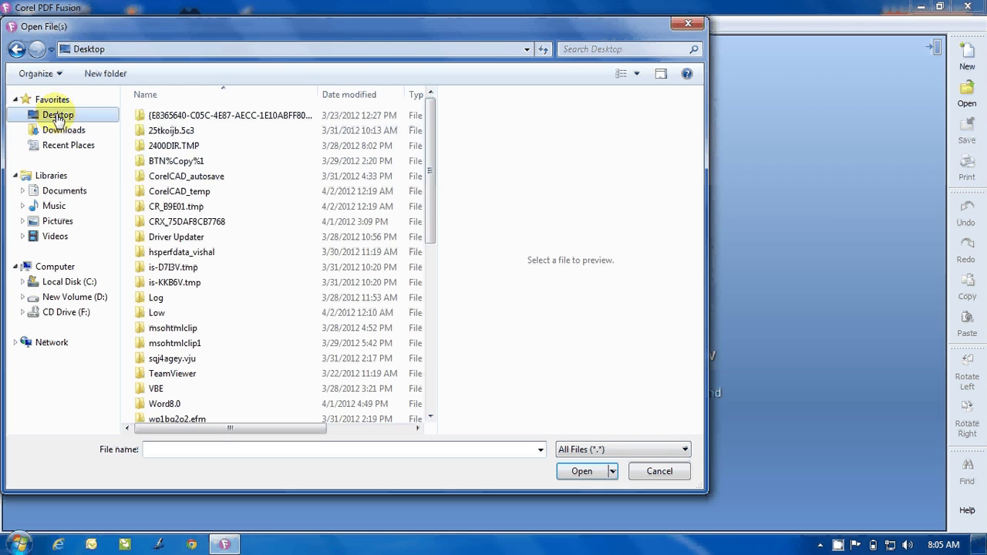
pyautogui.moveTo(430, 137); pyautogui.dragTo(434, 341)
pyautogui.click(232, 145)
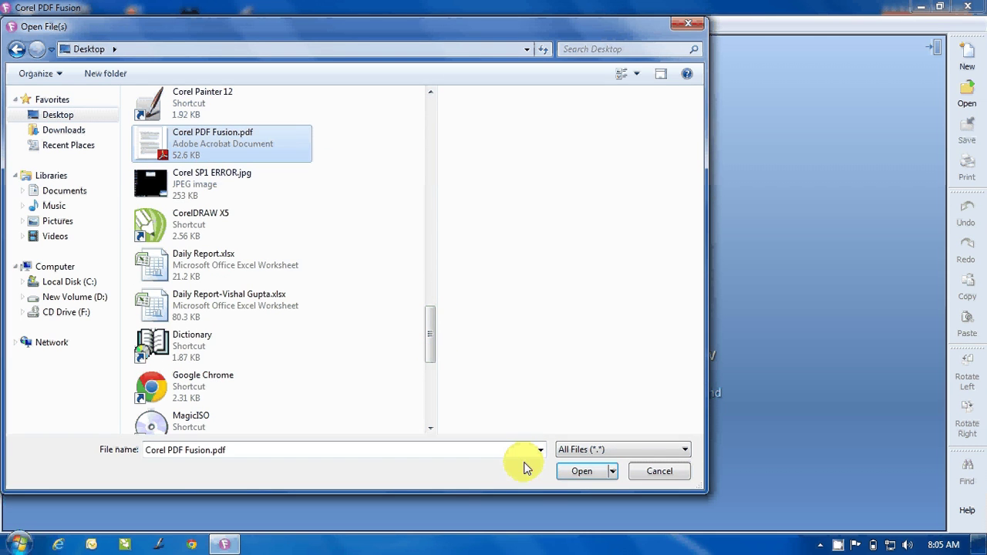
pyautogui.click(580, 472)
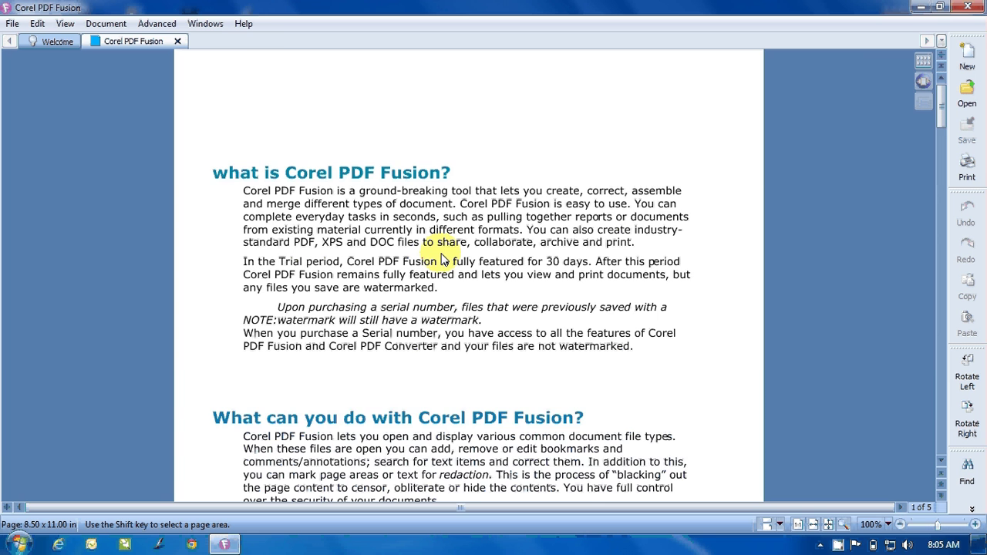
pyautogui.scroll(-3, 442, 259)
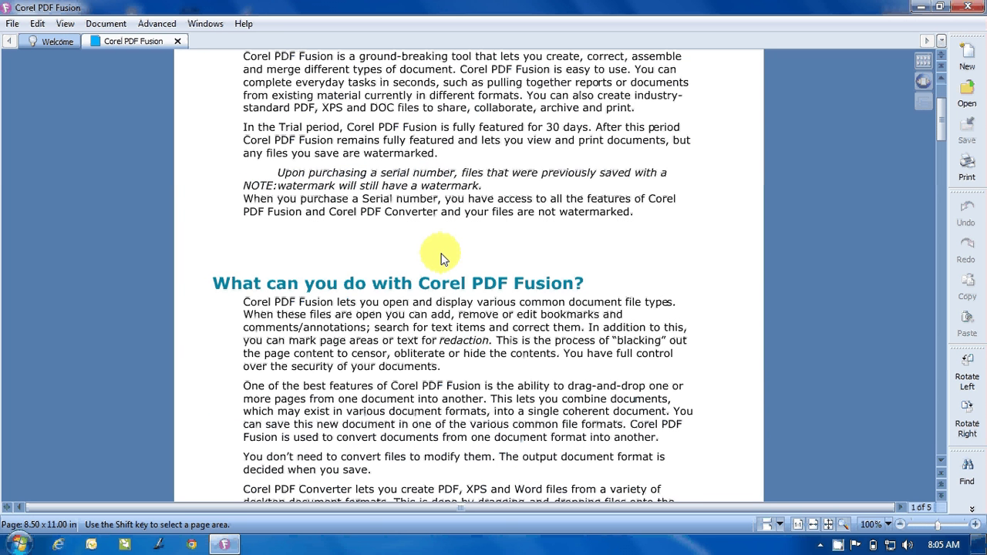
pyautogui.scroll(3, 442, 260)
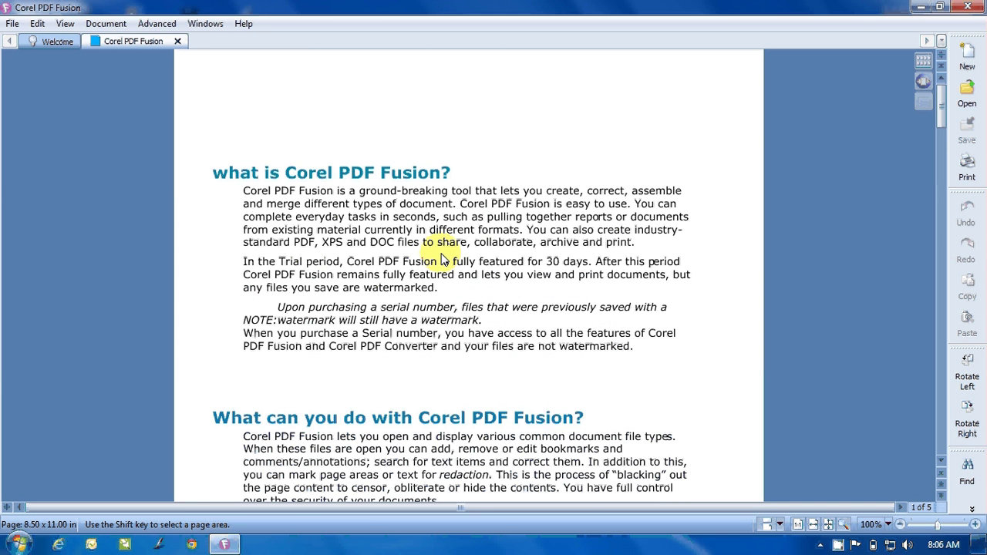
# Close the document, switch to the LaunchPad, and drag the desktop PDF onto Page View
pyautogui.click(178, 43)
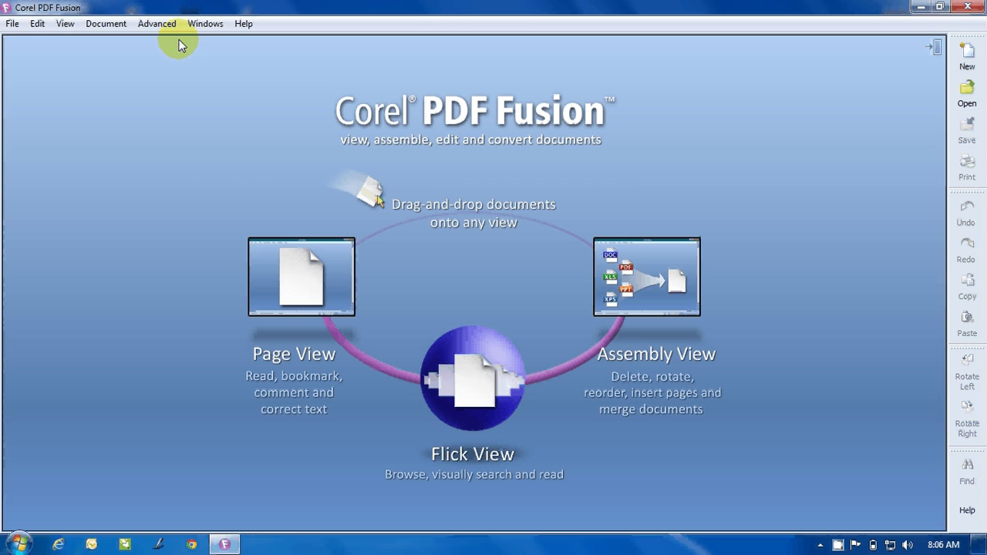
pyautogui.click(935, 50)
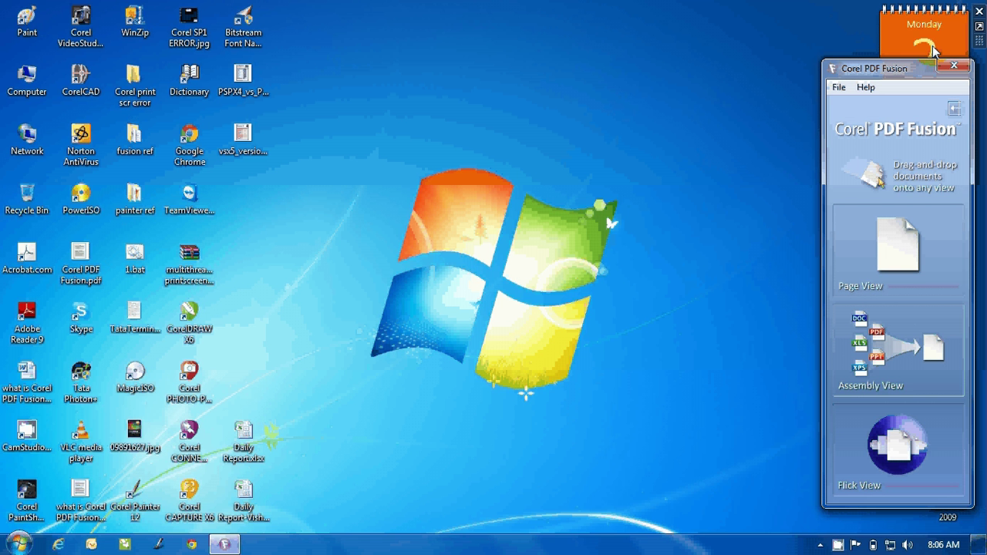
pyautogui.click(97, 274)
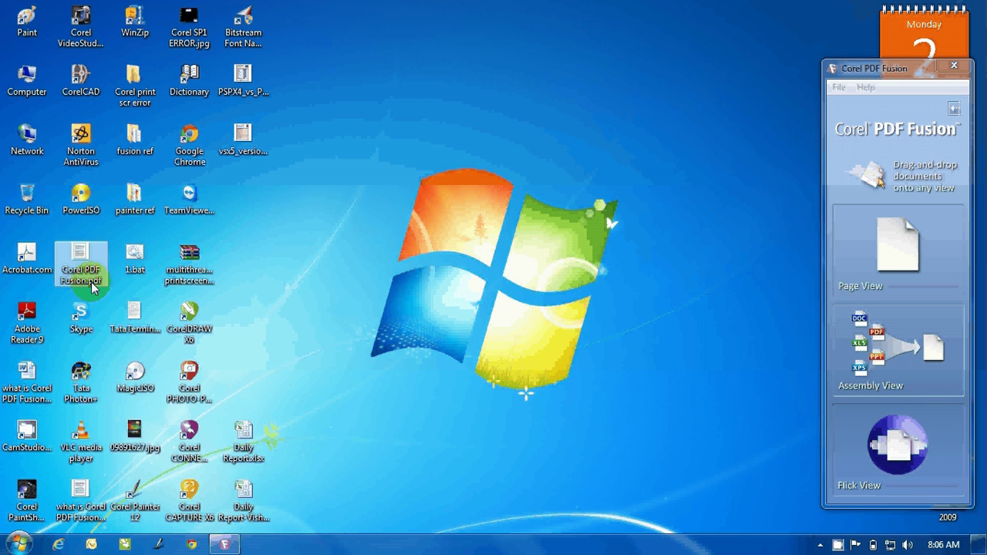
pyautogui.moveTo(80, 262)
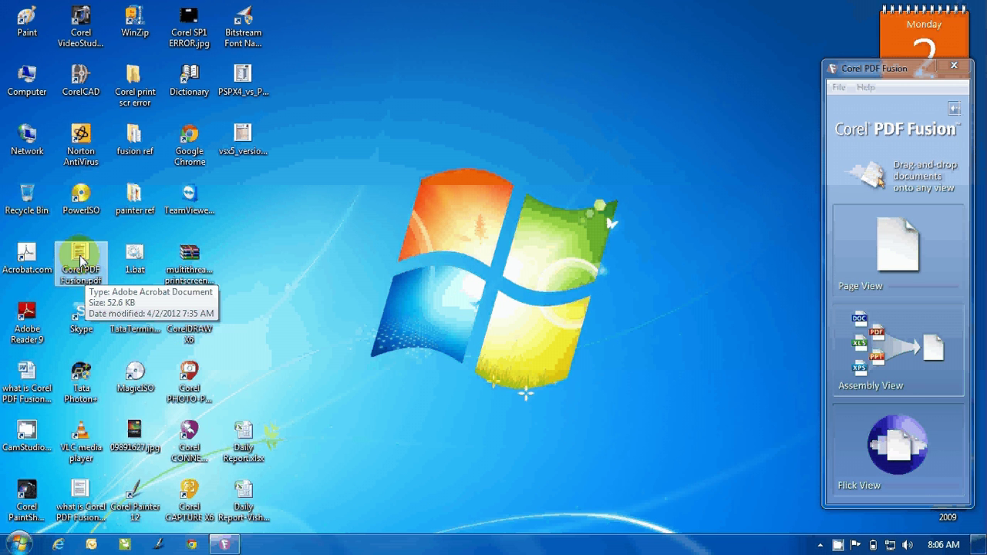
pyautogui.moveTo(81, 260); pyautogui.dragTo(884, 250)
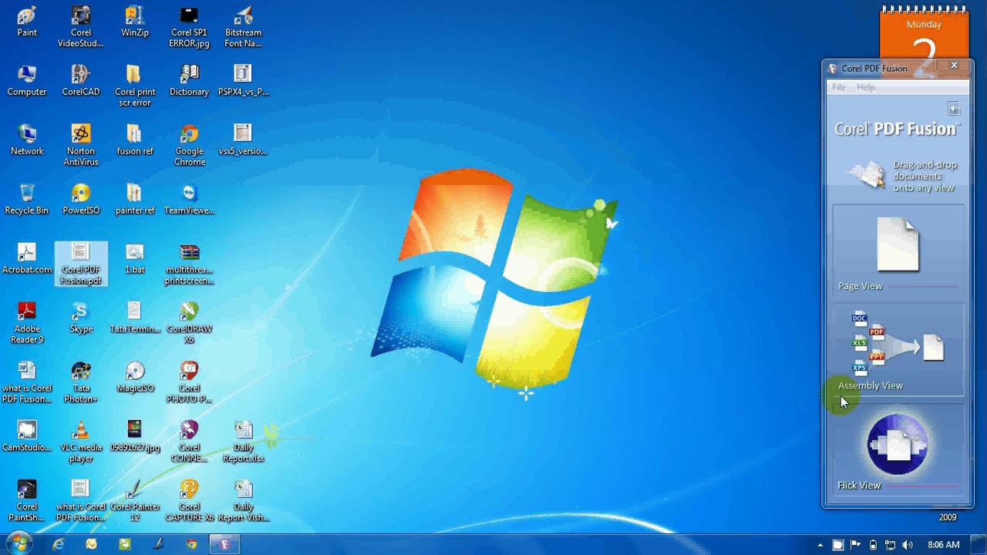
# Bring up the PDF in Page View, then switch to Assembly View's five page thumbnails
pyautogui.click(889, 247)
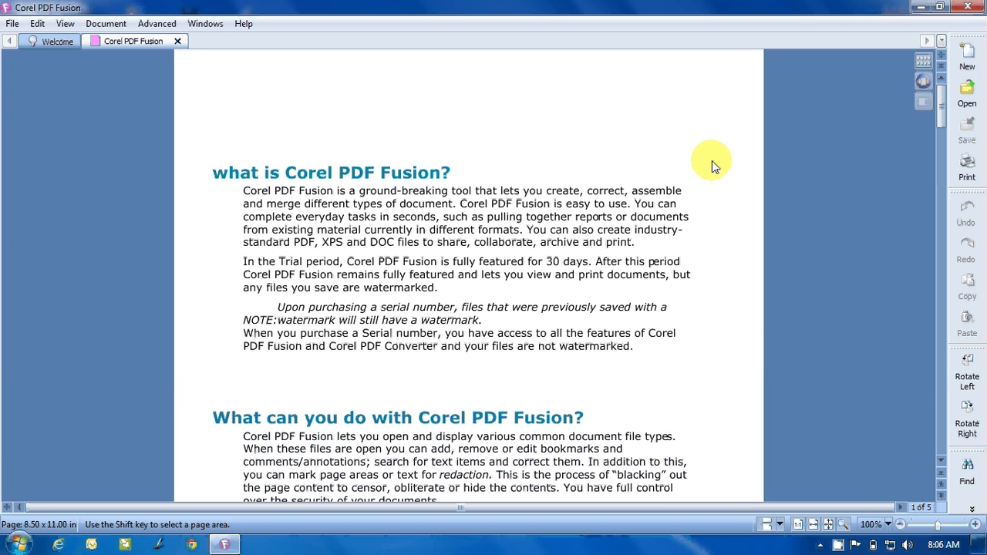
pyautogui.click(923, 61)
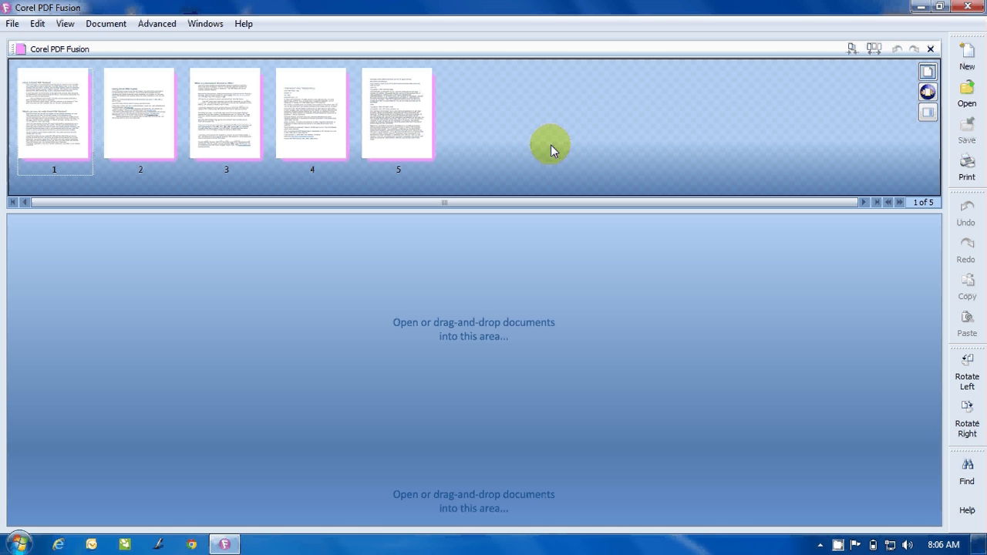
# Browse pages 2–4 in Flick View, enlarging and shrinking pages 3 and 4
pyautogui.click(928, 92)
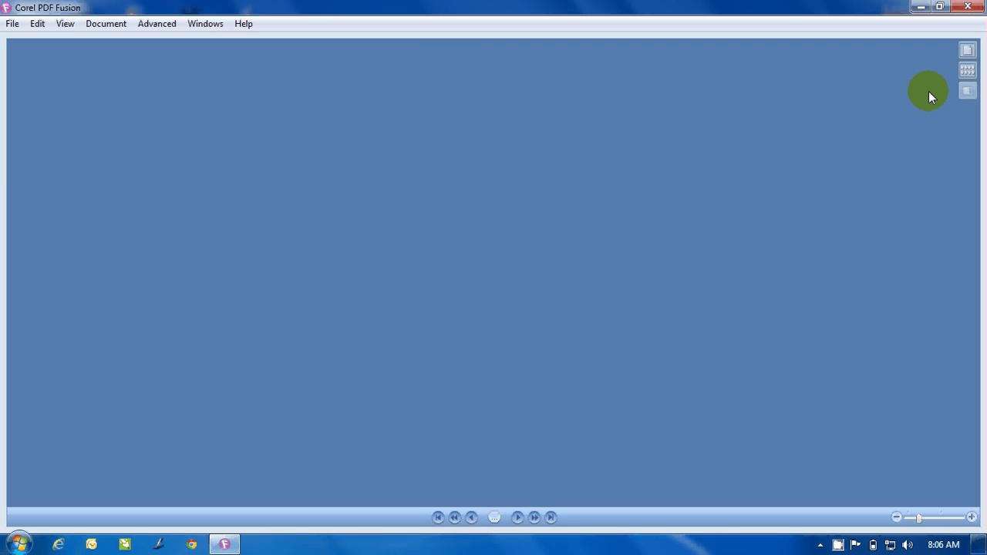
pyautogui.click(509, 314)
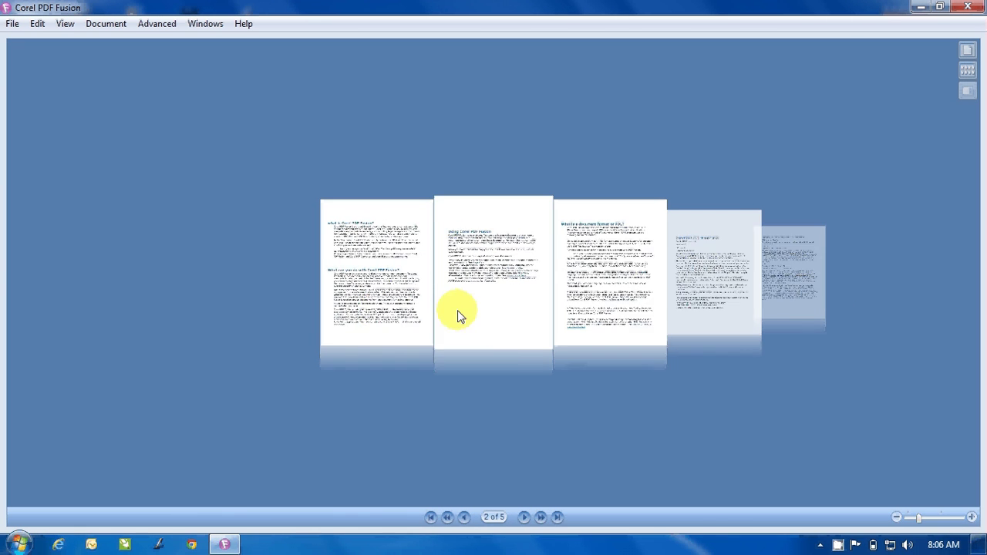
pyautogui.click(513, 302)
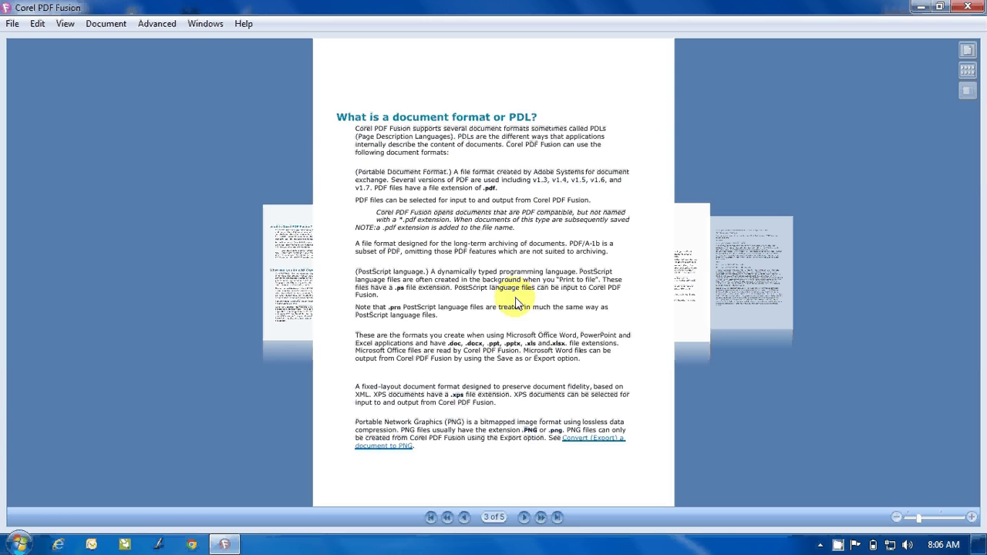
pyautogui.click(417, 308)
pyautogui.click(486, 289)
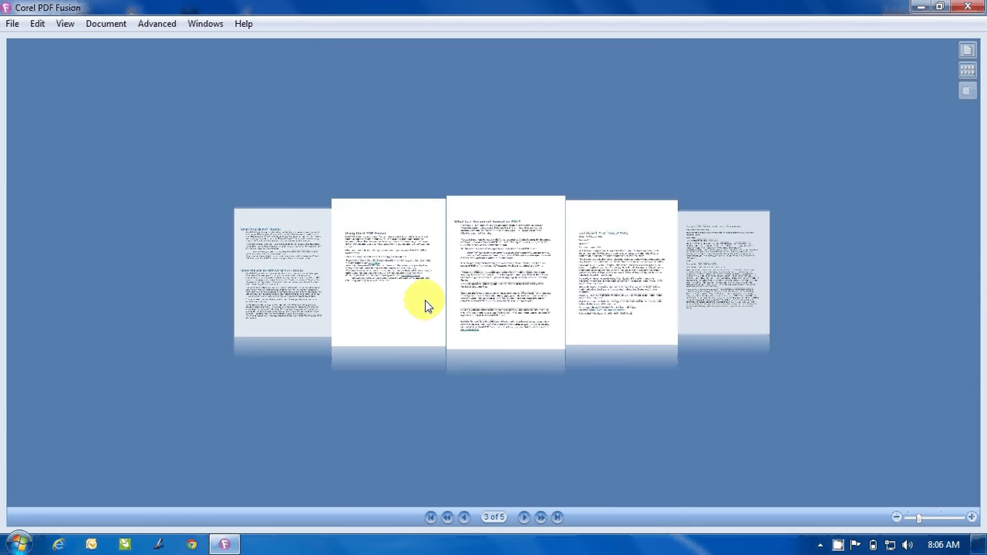
pyautogui.click(498, 280)
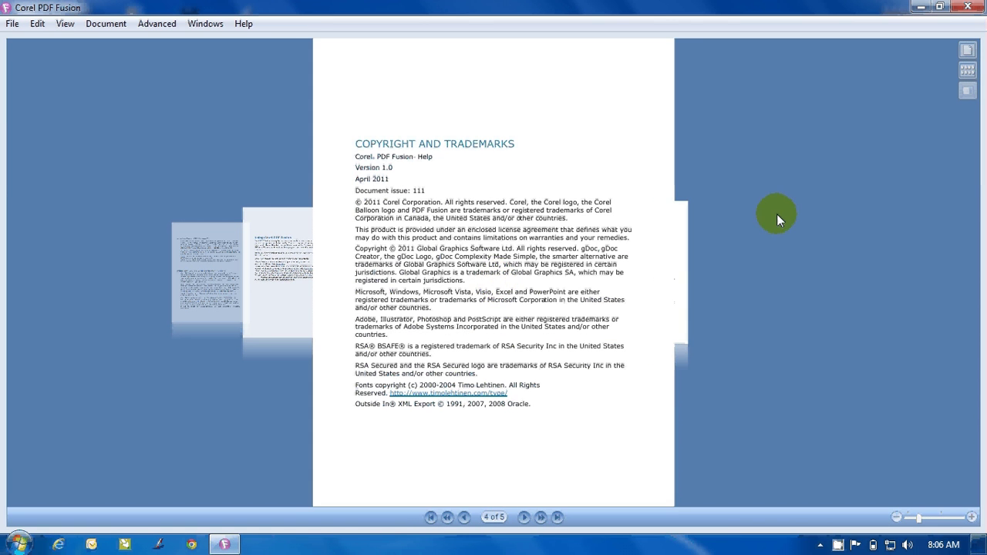
pyautogui.click(777, 220)
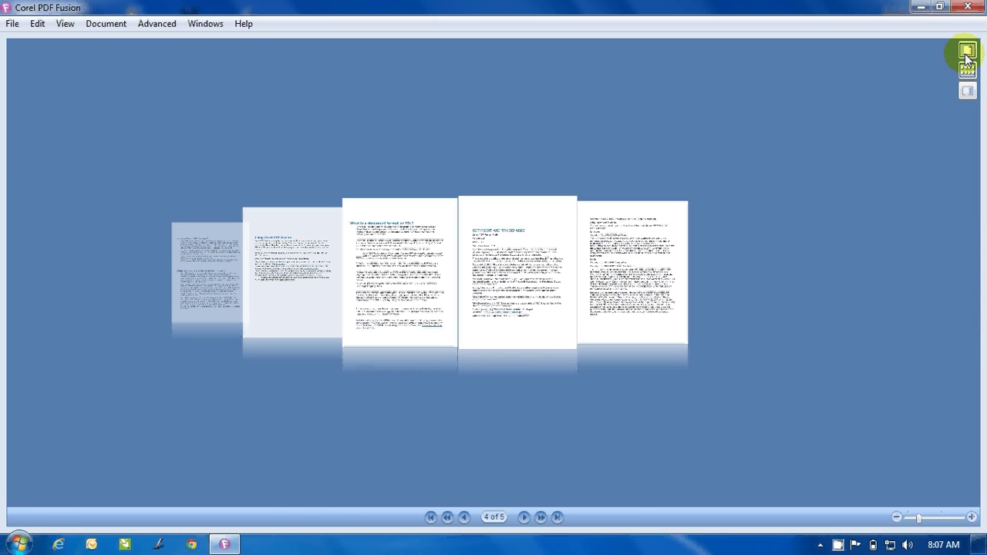
pyautogui.click(966, 50)
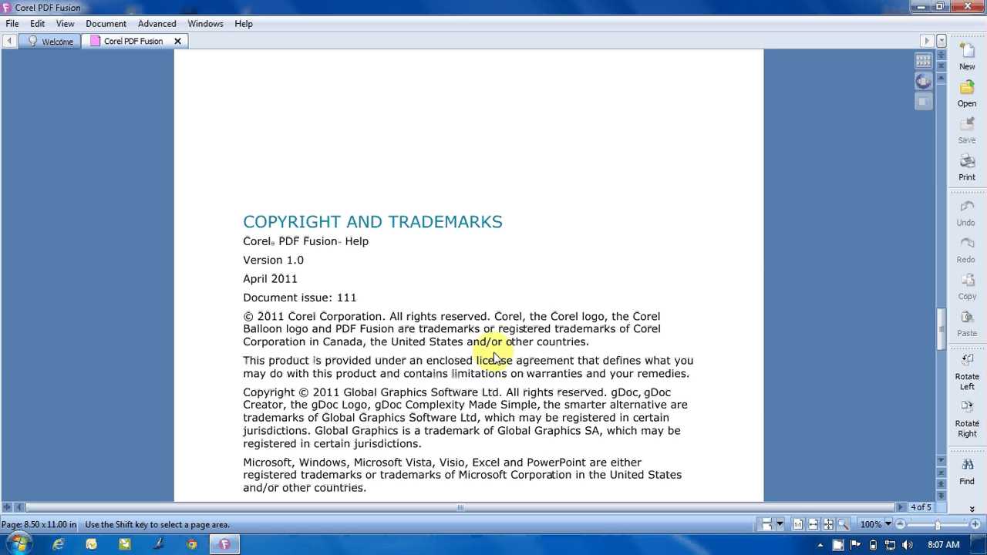
pyautogui.scroll(5, 496, 359)
pyautogui.scroll(10, 497, 359)
pyautogui.scroll(10, 496, 359)
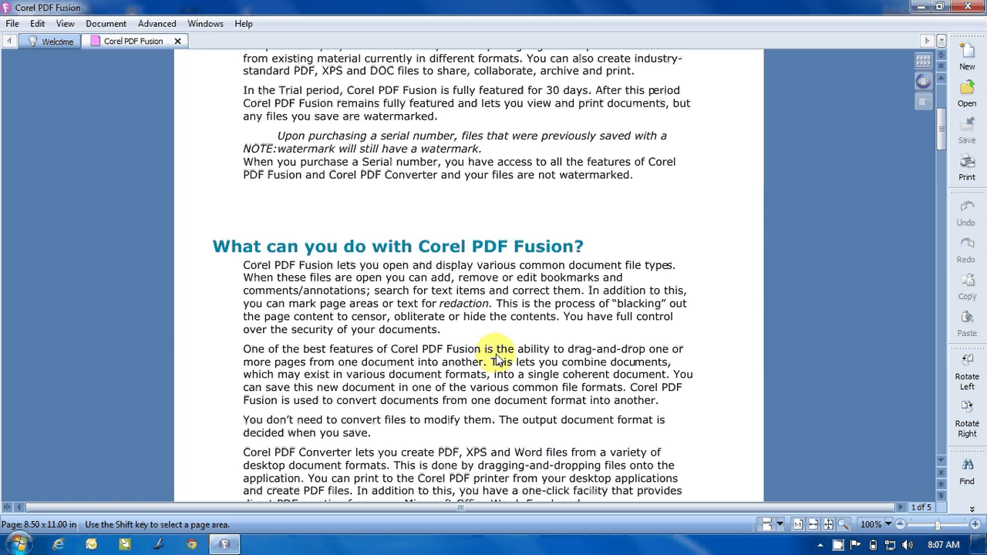
pyautogui.scroll(3, 501, 357)
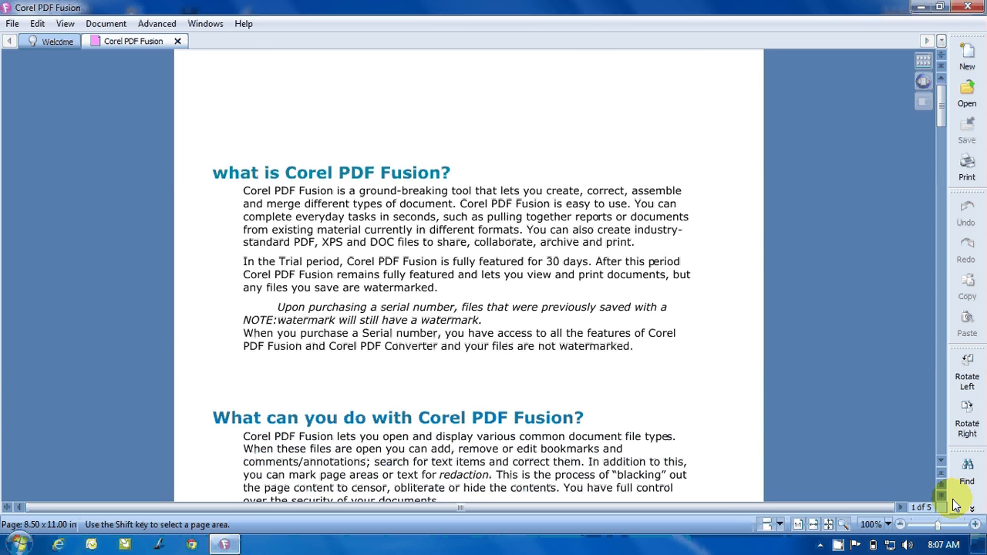
pyautogui.click(901, 526)
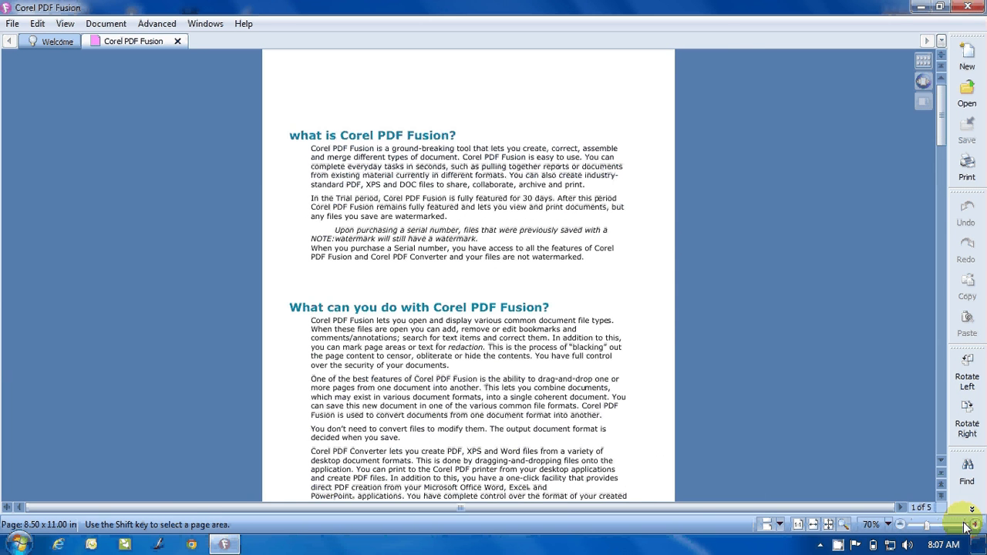
pyautogui.click(974, 524)
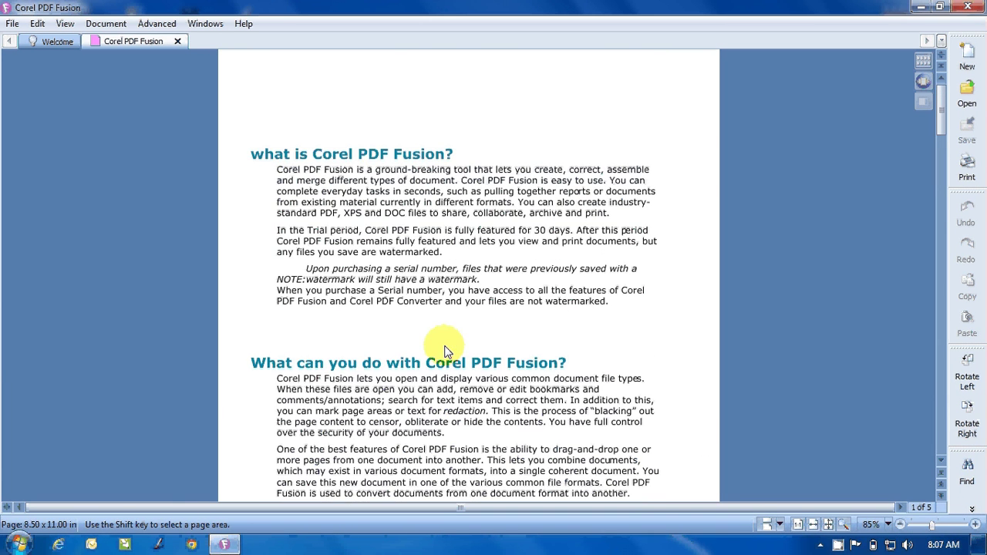
pyautogui.scroll(1, 441, 348)
pyautogui.scroll(-3, 444, 351)
pyautogui.scroll(3, 456, 361)
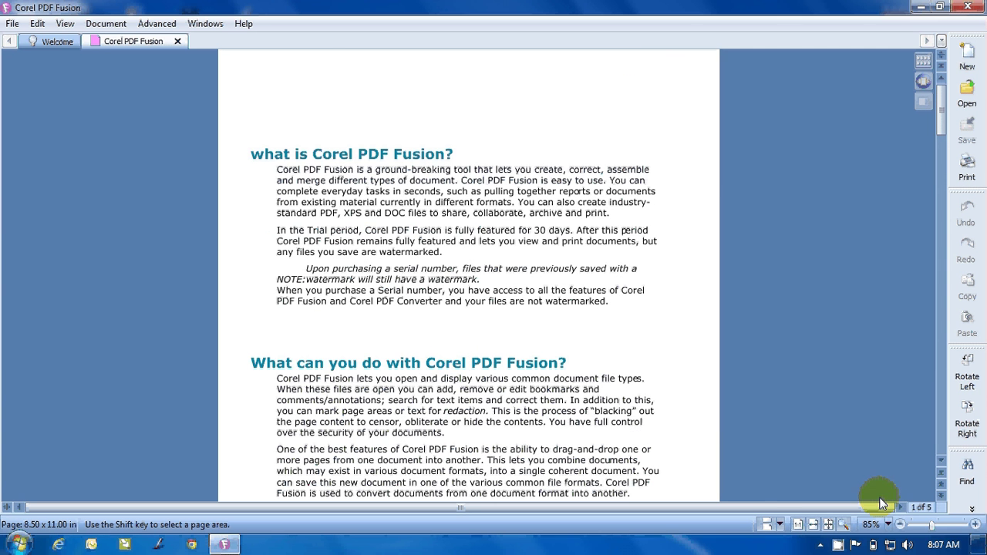
pyautogui.click(975, 526)
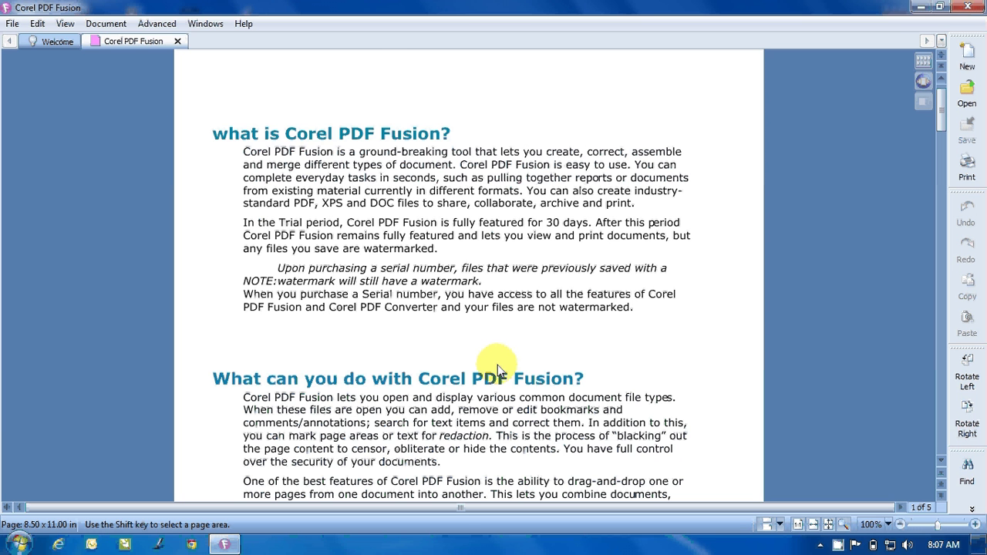
# Open Document > Watermark and replace 'confidential' with 'pdf fusion'
pyautogui.click(104, 25)
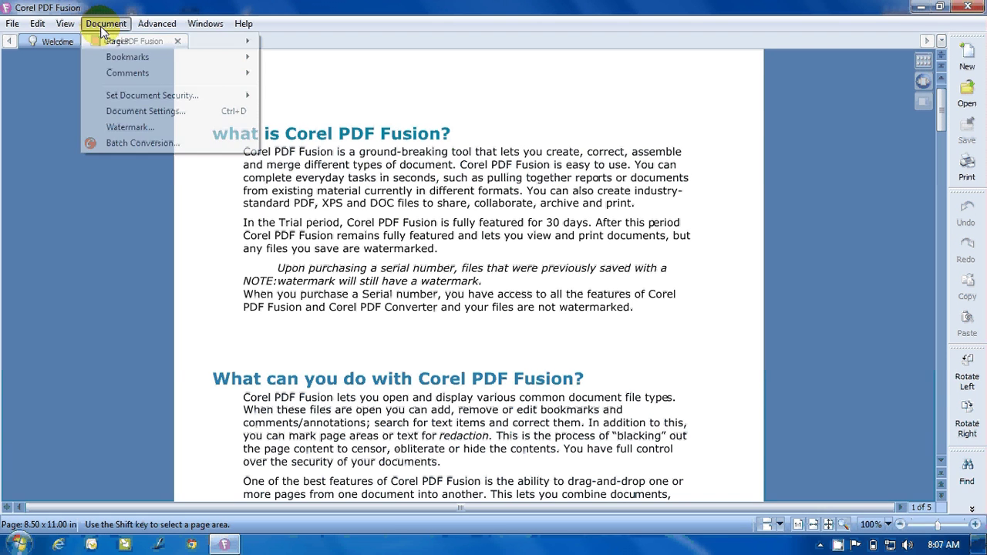
pyautogui.click(123, 128)
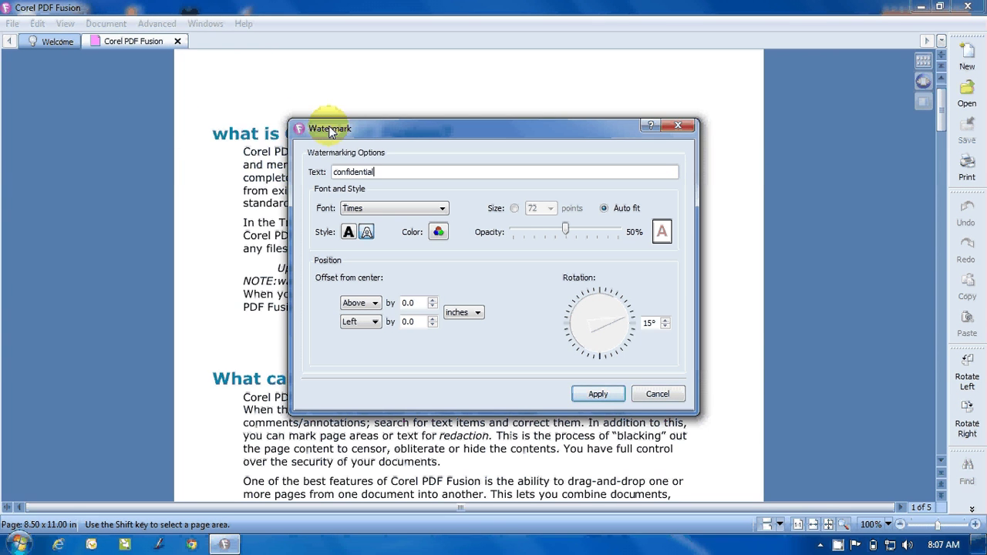
pyautogui.moveTo(349, 127)
pyautogui.mouseDown()
pyautogui.moveTo(482, 114)
pyautogui.moveTo(530, 94)
pyautogui.mouseUp()
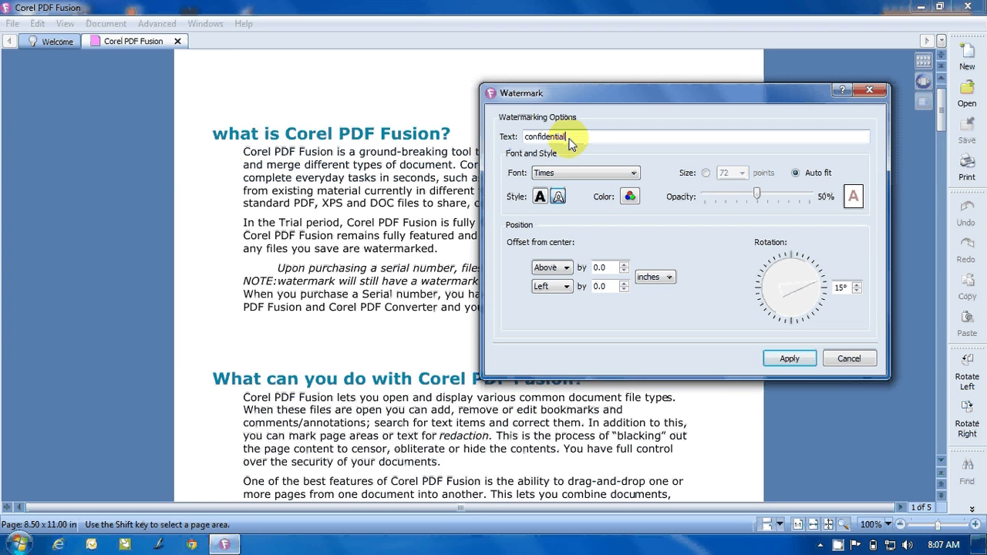
pyautogui.moveTo(572, 138); pyautogui.dragTo(508, 138)
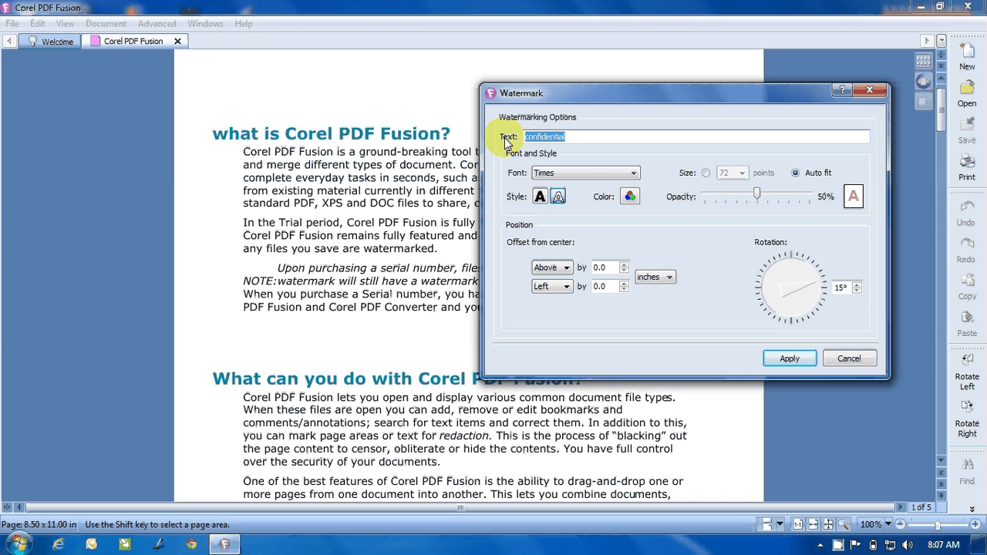
pyautogui.write('pdf fus')
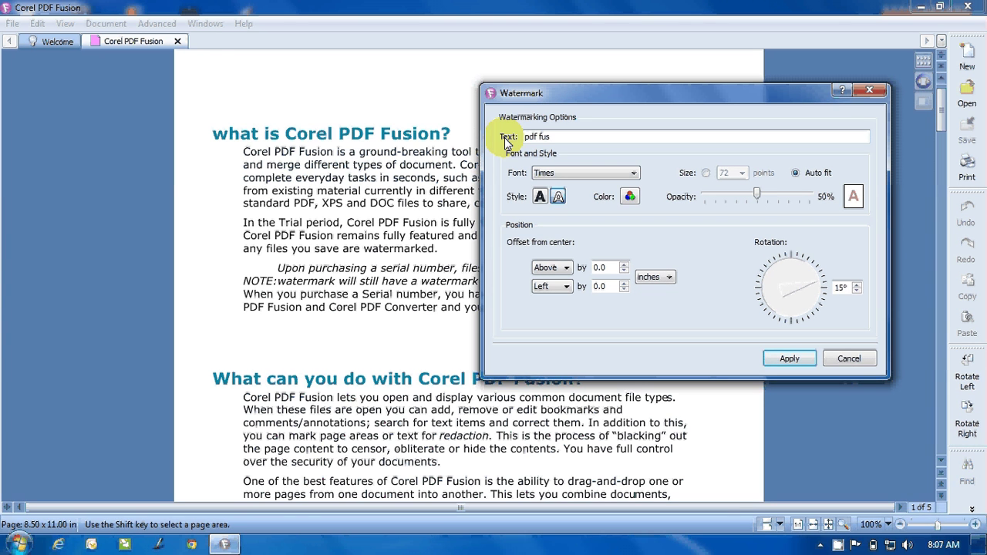
pyautogui.write('ion')
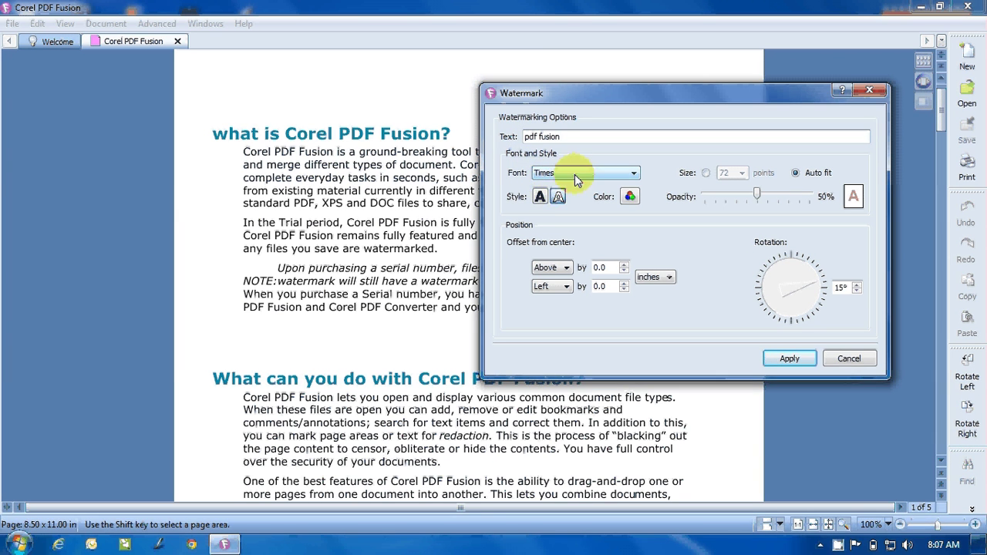
# Set the watermark font to Helvetica with the outlined text style
pyautogui.click(575, 174)
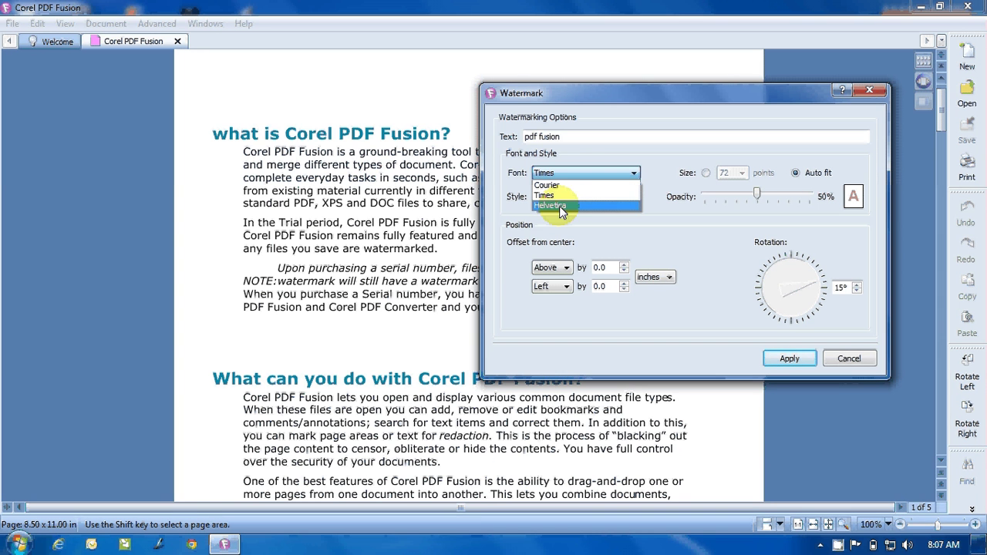
pyautogui.click(559, 206)
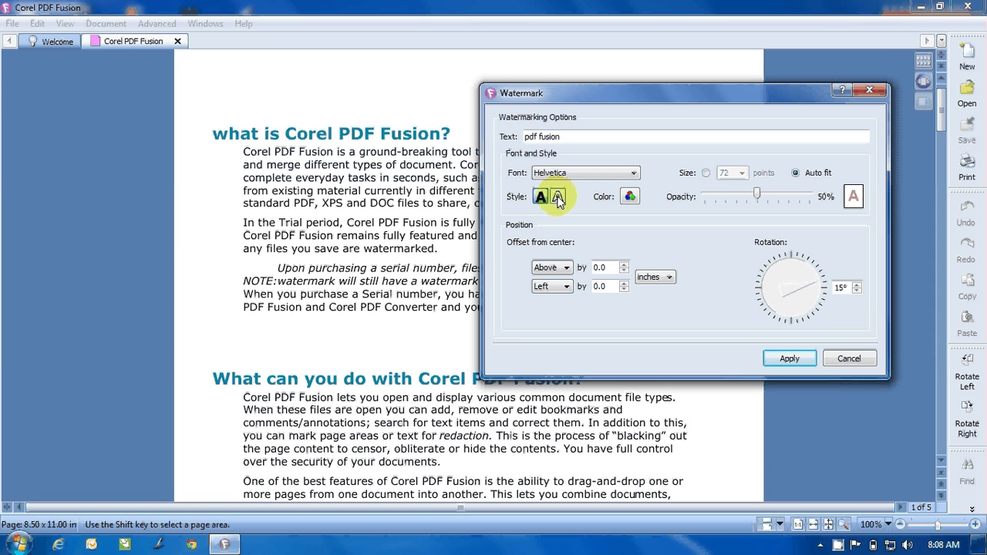
pyautogui.click(557, 198)
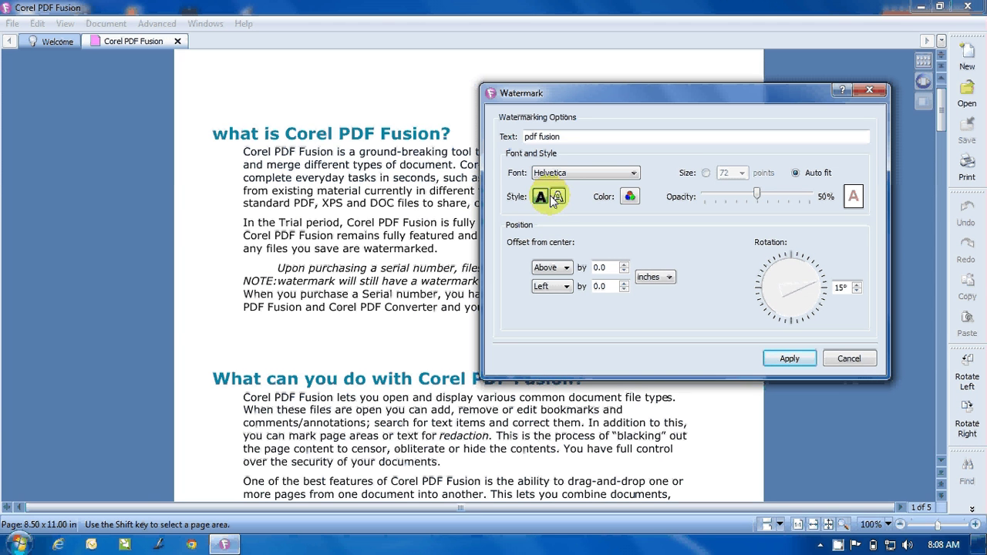
# Pick dark blue (43,43,143) as the watermark colour and add it to custom colours
pyautogui.click(629, 197)
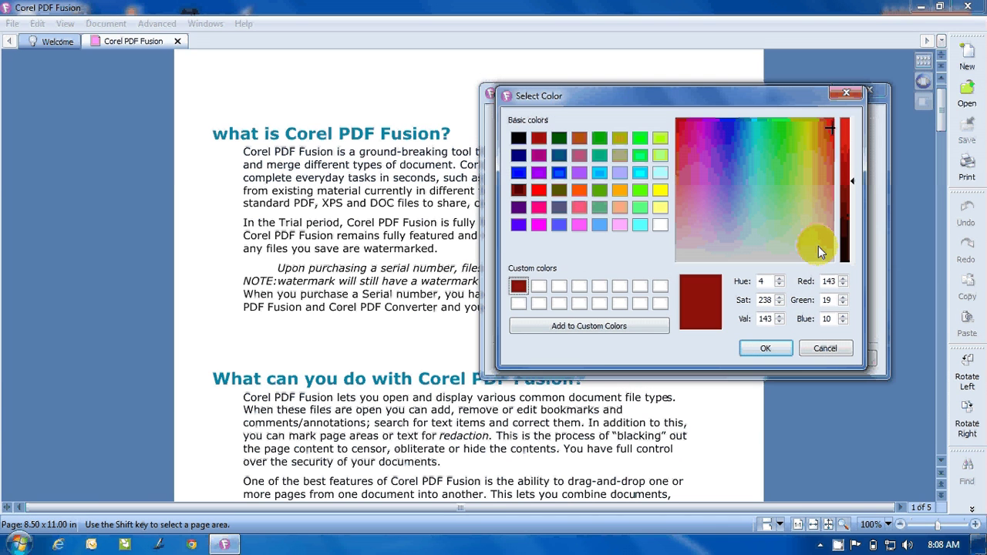
pyautogui.click(833, 131)
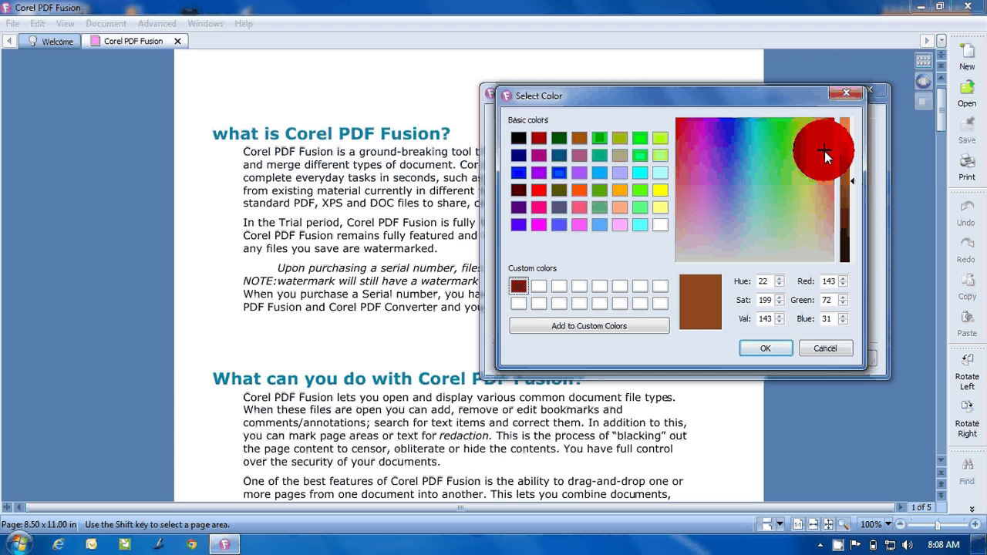
pyautogui.moveTo(833, 131)
pyautogui.mouseDown()
pyautogui.moveTo(745, 135)
pyautogui.moveTo(729, 142)
pyautogui.moveTo(729, 162)
pyautogui.mouseUp()
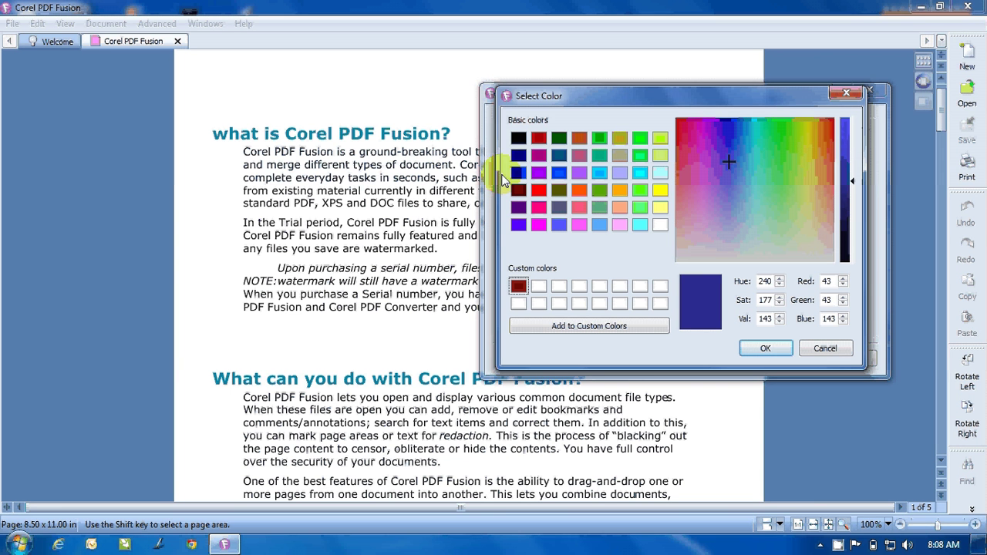
pyautogui.click(571, 327)
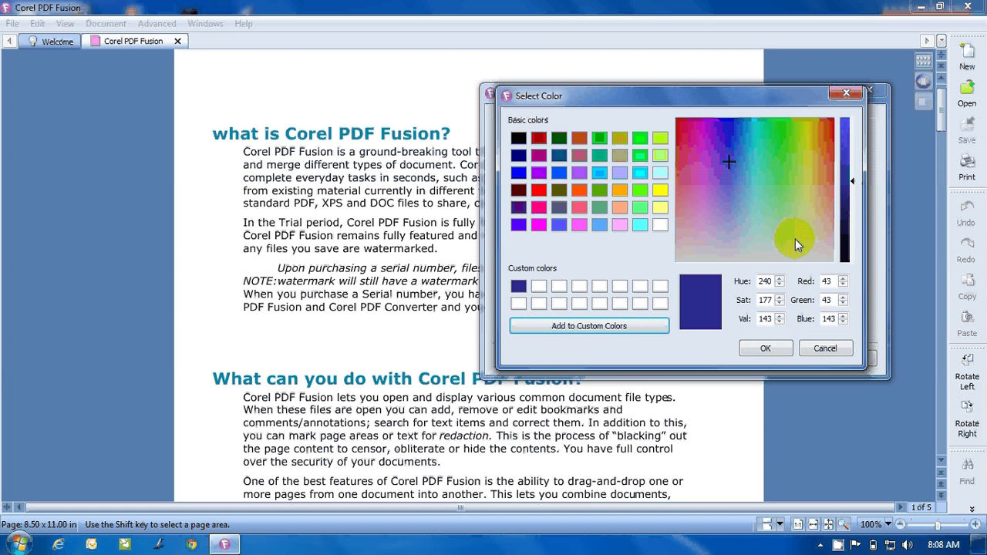
pyautogui.click(766, 349)
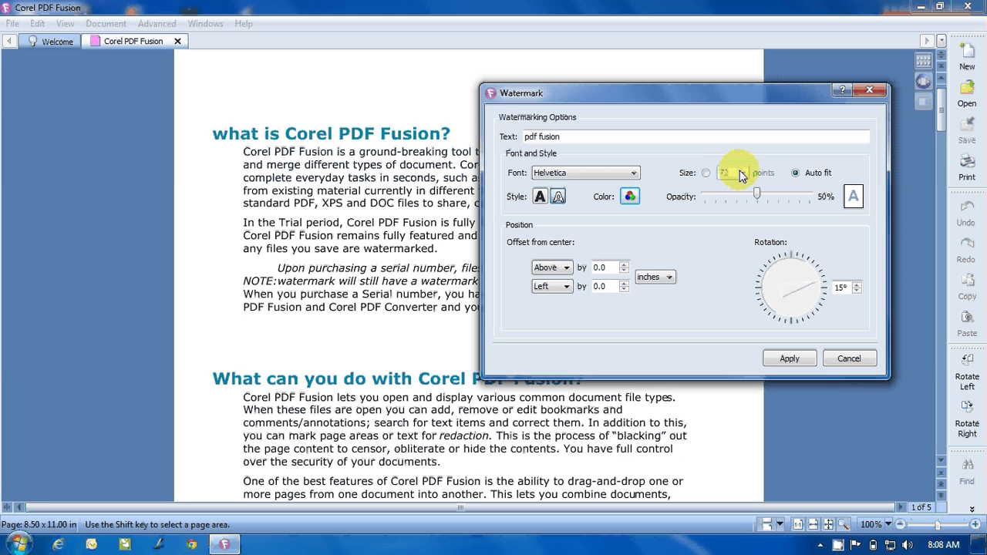
pyautogui.click(704, 174)
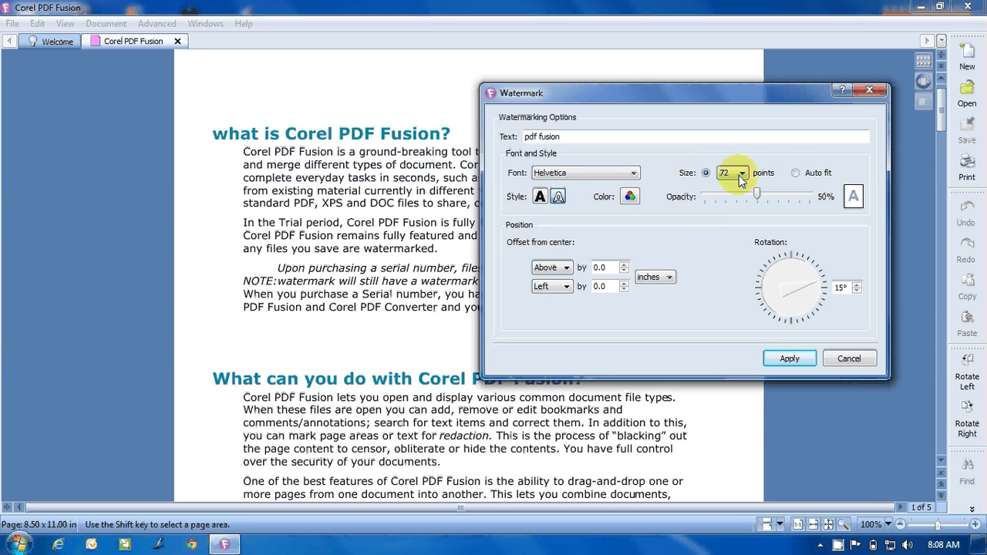
pyautogui.click(742, 173)
pyautogui.moveTo(743, 229)
pyautogui.mouseDown()
pyautogui.moveTo(745, 202)
pyautogui.moveTo(745, 231)
pyautogui.mouseUp()
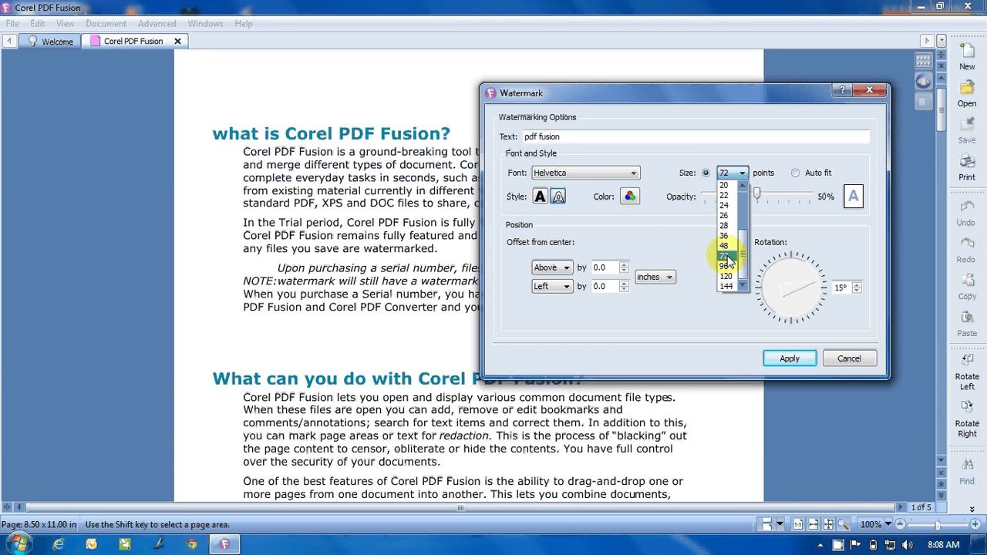
pyautogui.click(727, 256)
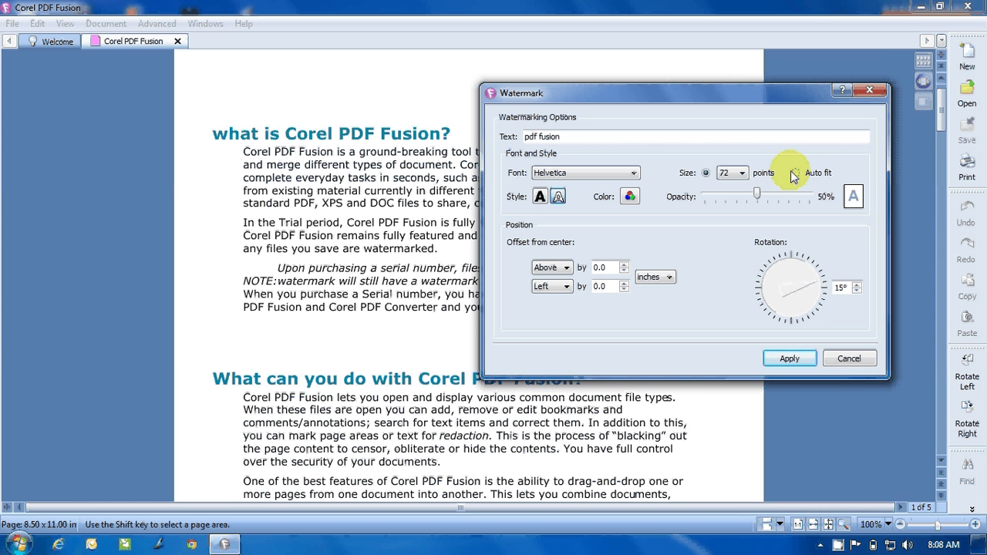
pyautogui.click(795, 173)
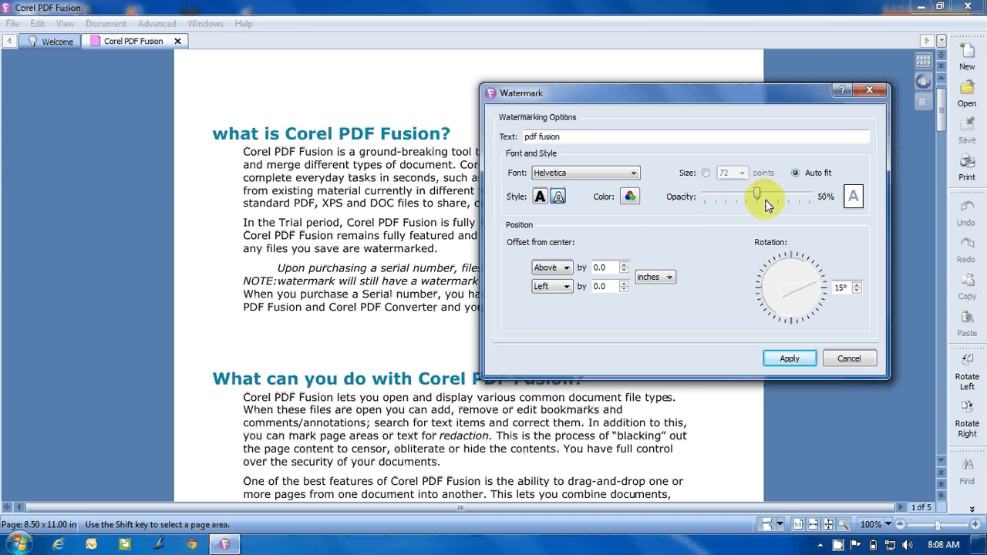
# Try watermark opacity from faint to full, settling back on 50%
pyautogui.moveTo(758, 198); pyautogui.dragTo(781, 202)
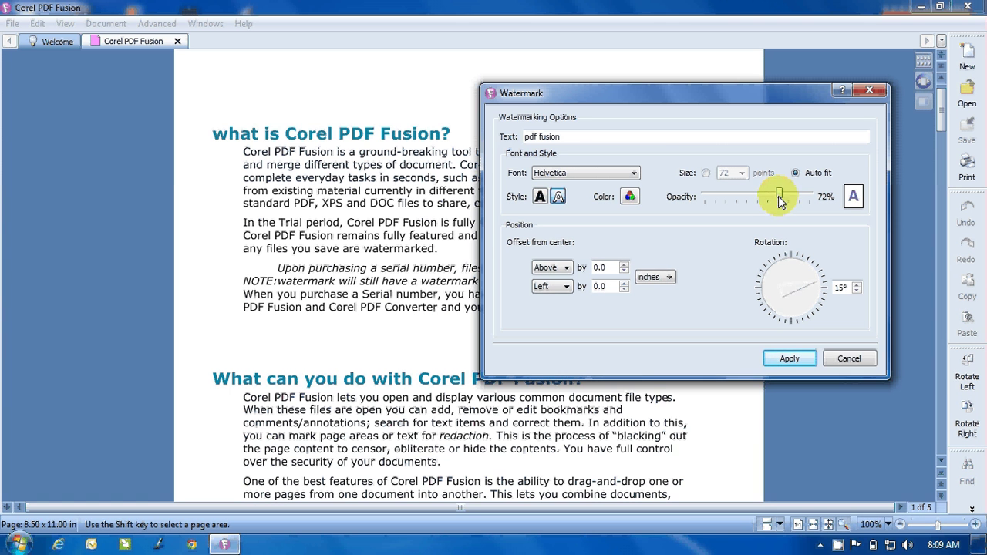
pyautogui.moveTo(779, 199); pyautogui.dragTo(756, 196)
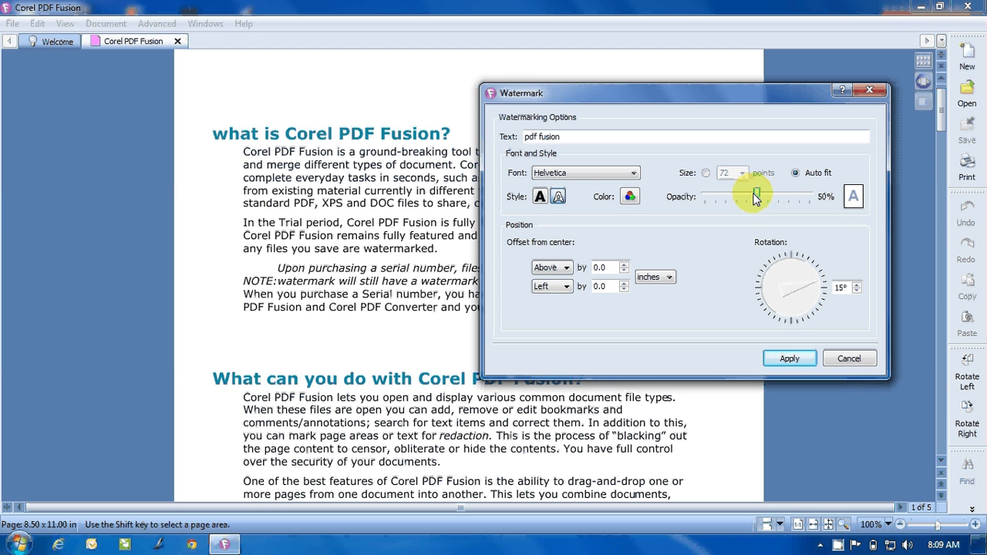
pyautogui.moveTo(756, 197); pyautogui.dragTo(713, 197)
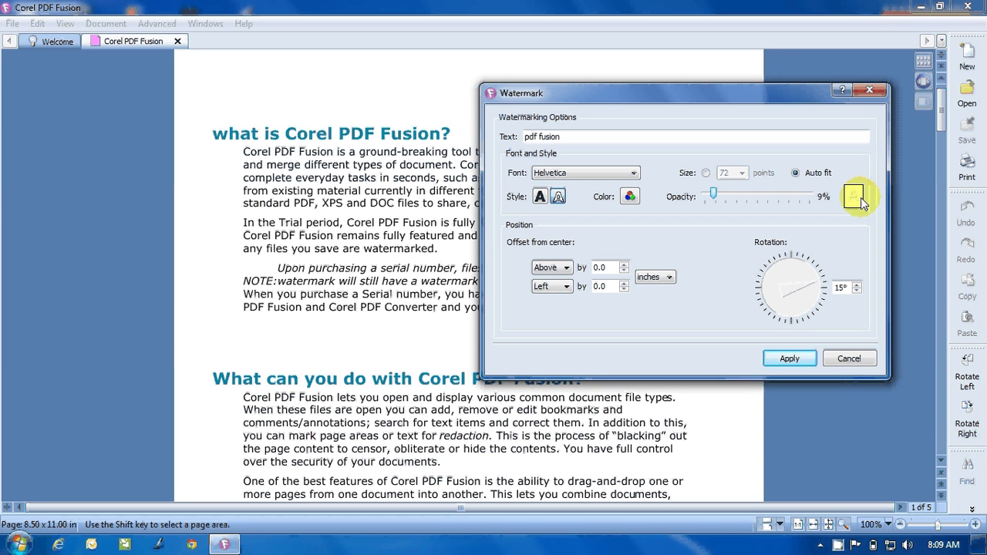
pyautogui.moveTo(713, 196); pyautogui.dragTo(821, 201)
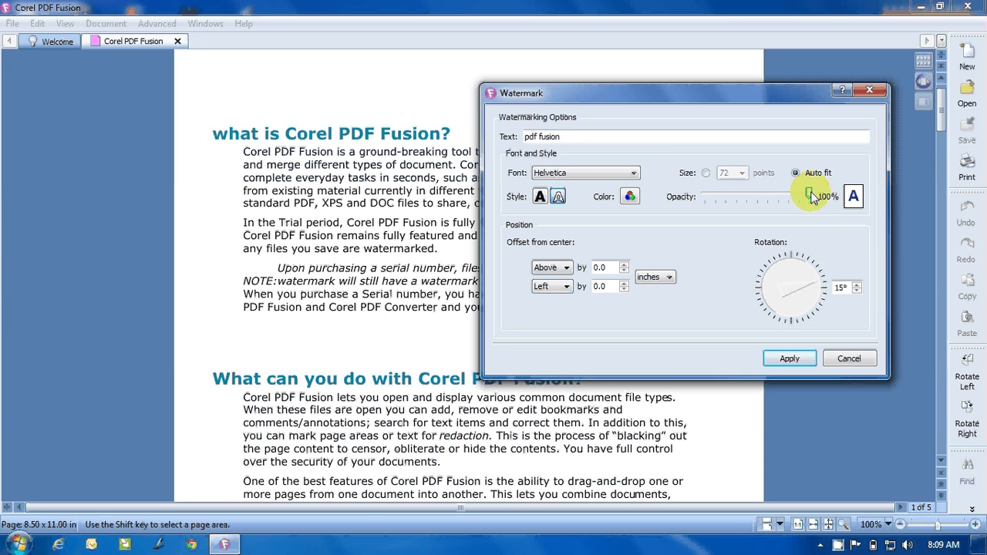
pyautogui.moveTo(821, 200); pyautogui.dragTo(757, 196)
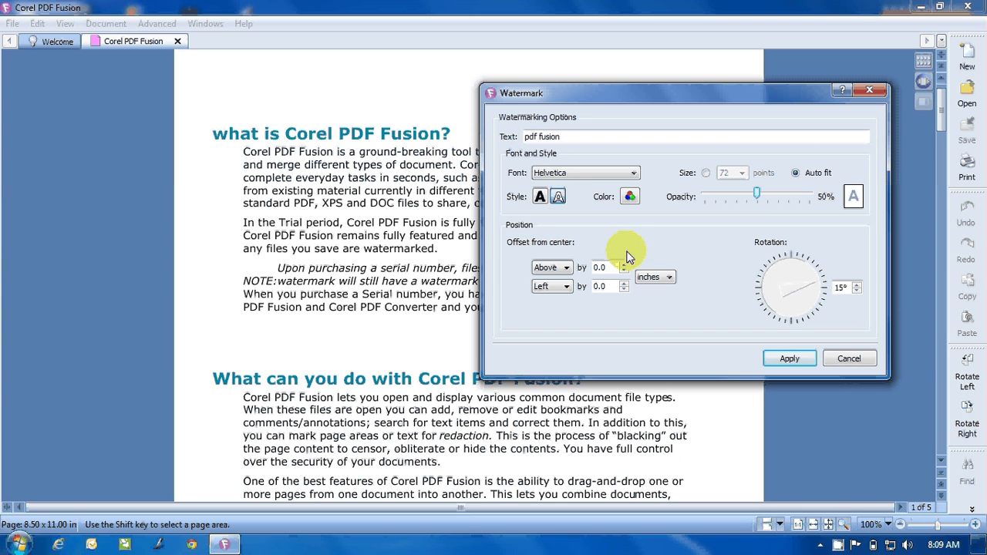
# Keep the watermark offset directions Above and Left, measured in inches
pyautogui.click(597, 268)
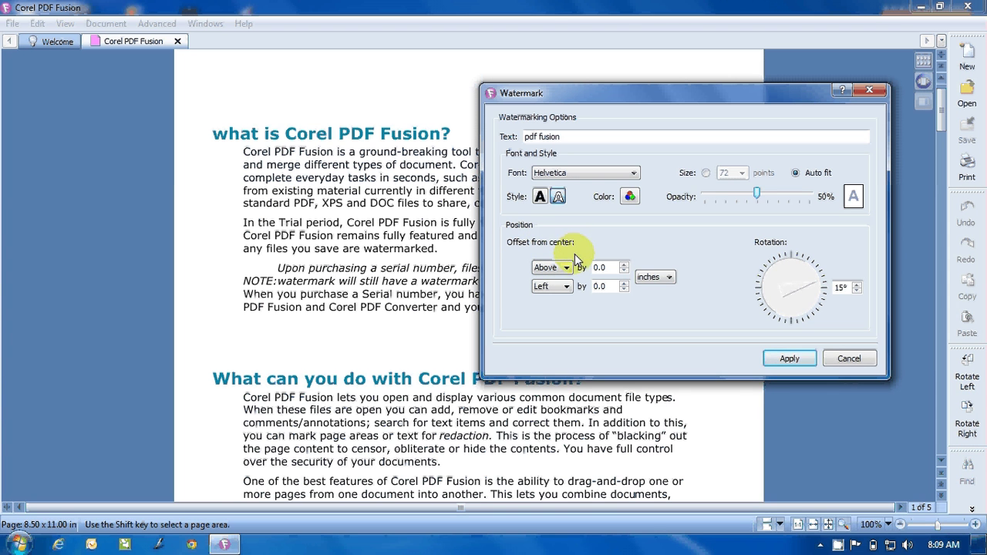
pyautogui.click(567, 270)
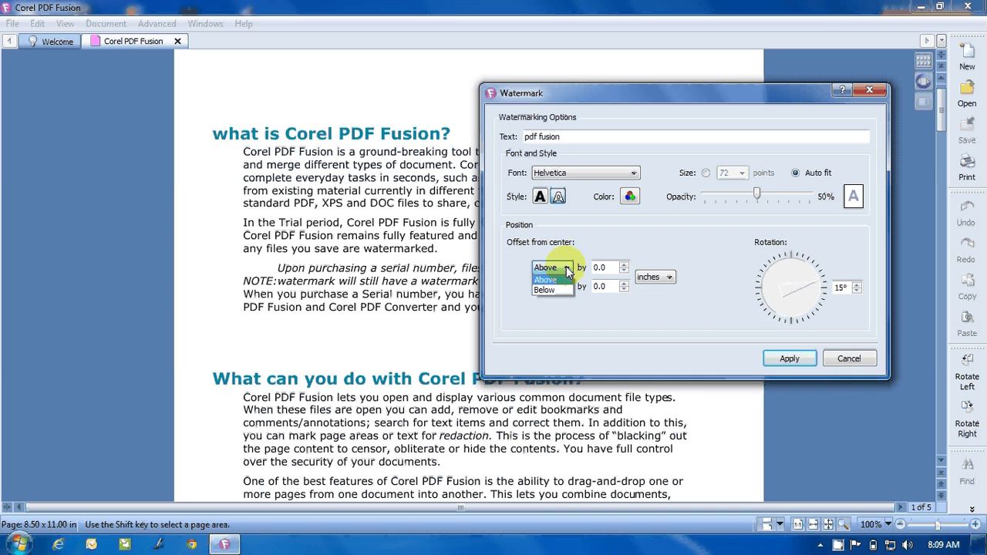
pyautogui.click(567, 268)
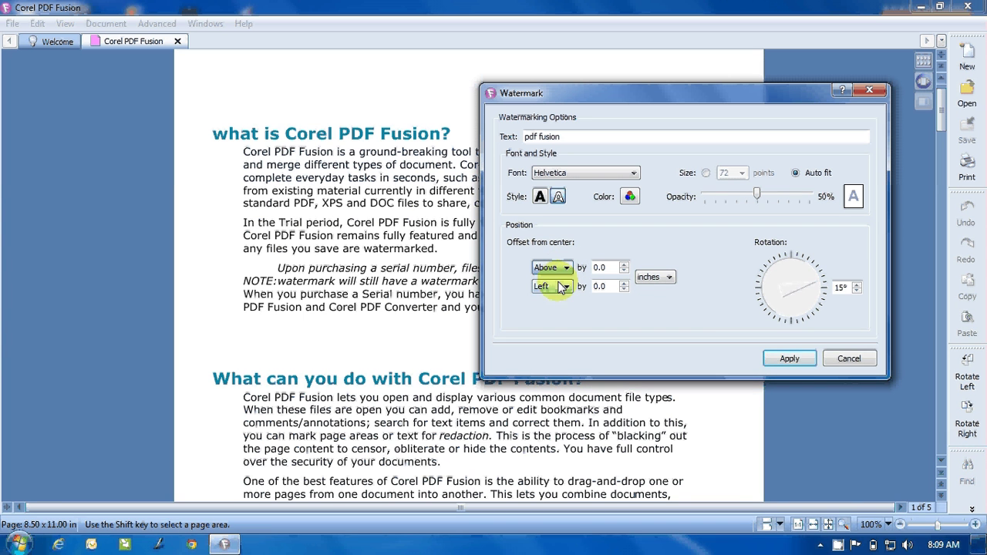
pyautogui.click(561, 286)
pyautogui.click(558, 299)
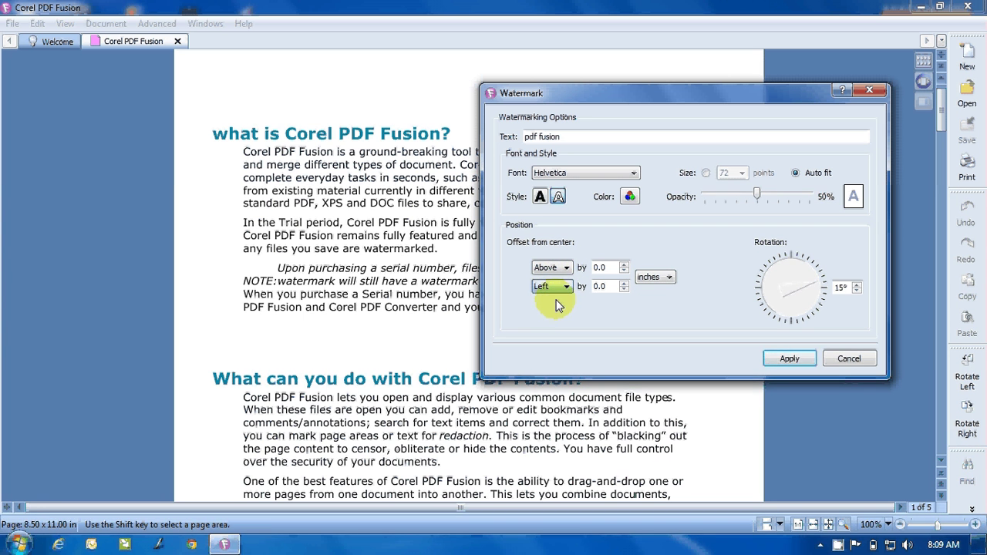
pyautogui.click(653, 278)
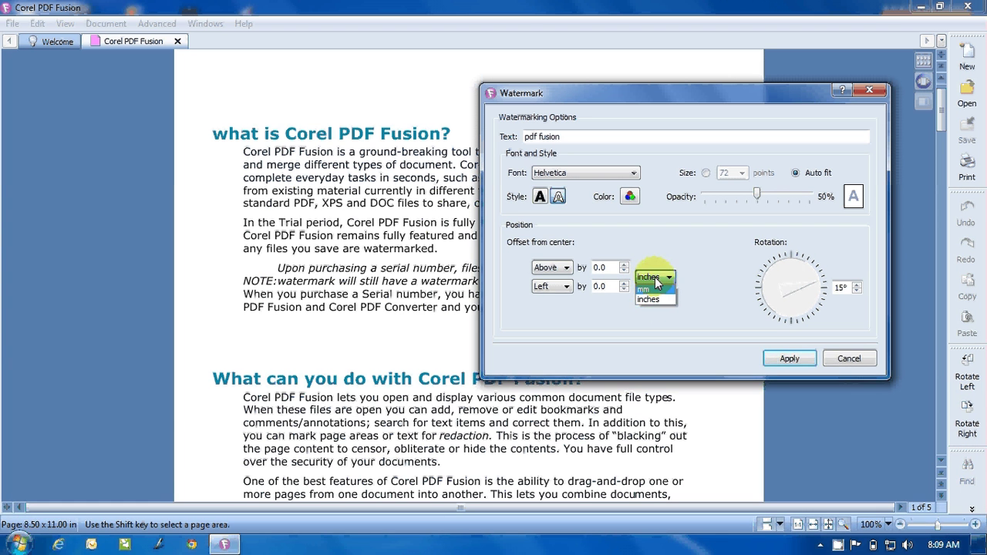
pyautogui.click(646, 278)
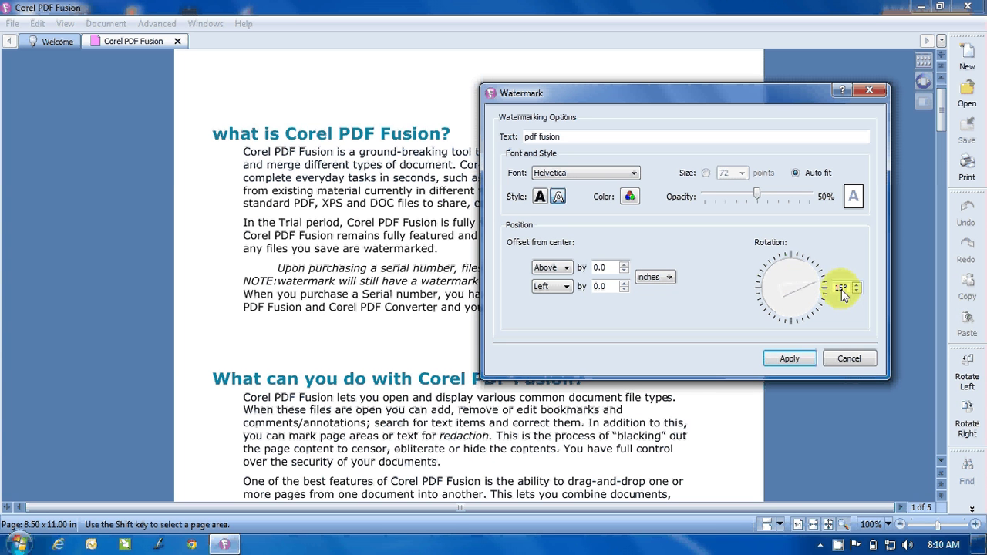
# Change the watermark rotation from 15° to 20° and apply it
pyautogui.click(814, 288)
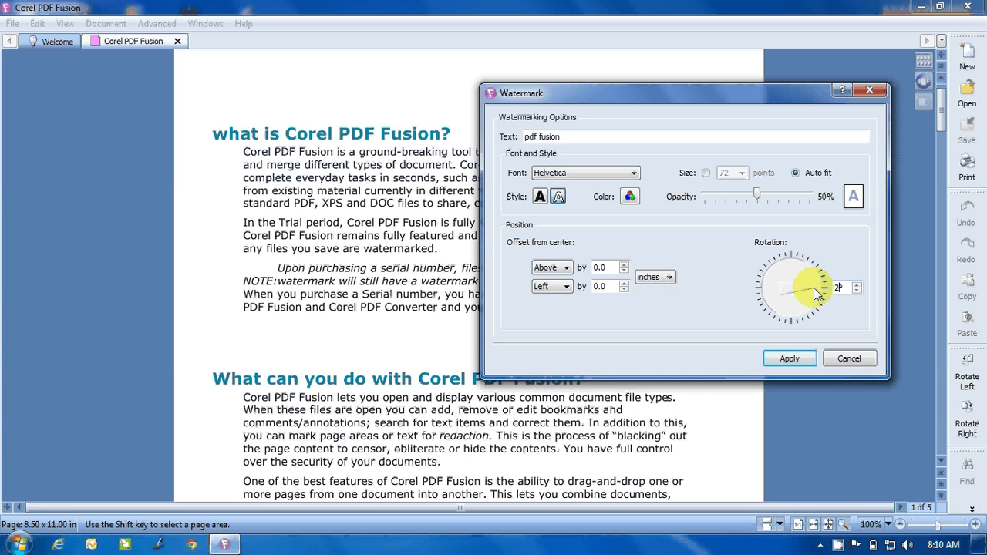
pyautogui.write('20')
pyautogui.click(844, 288)
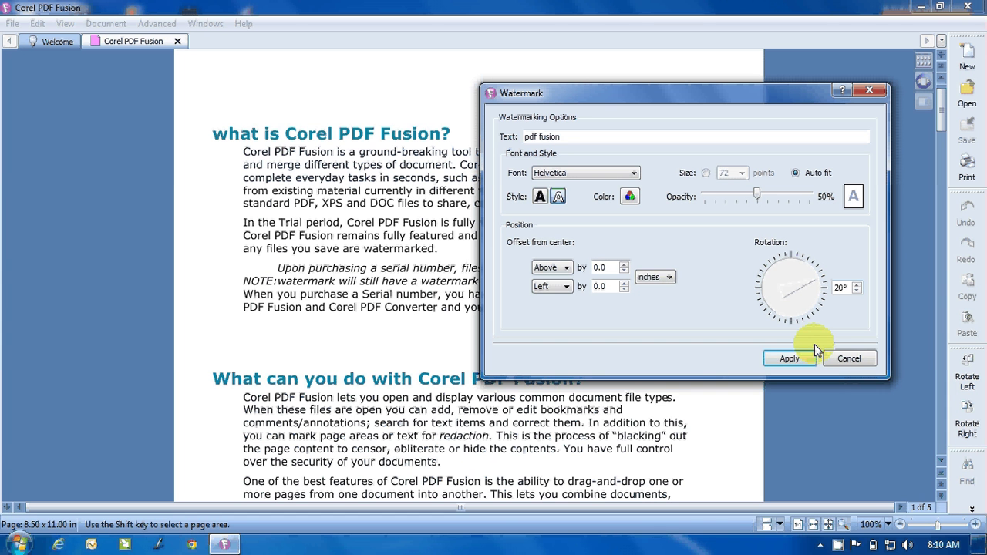
pyautogui.click(793, 359)
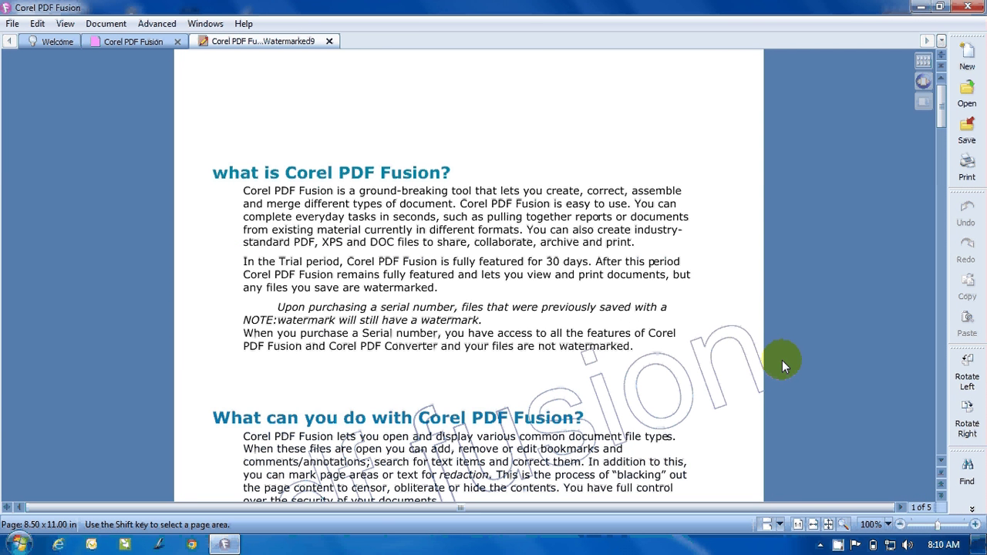
# Scroll through all five watermarked pages and back to page 1
pyautogui.scroll(-4, 647, 262)
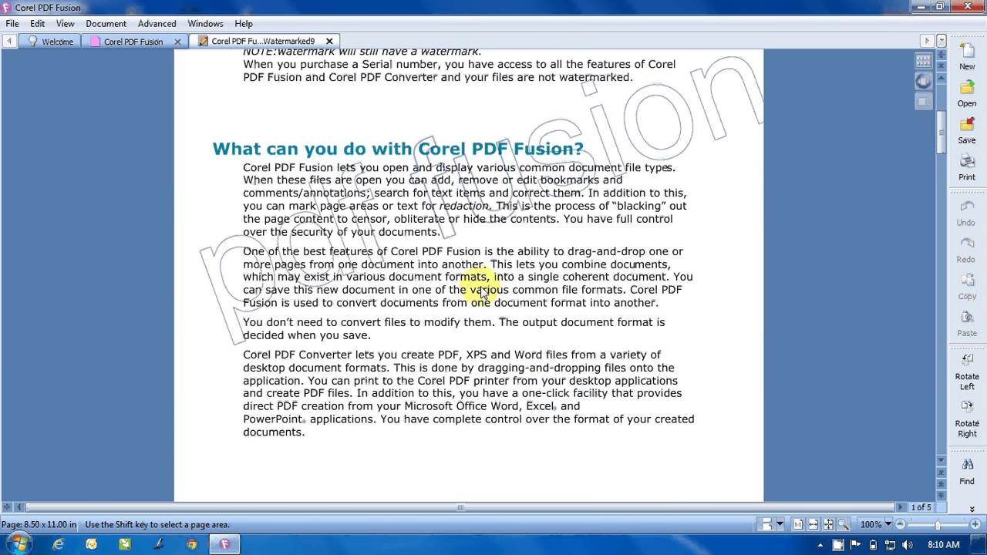
pyautogui.scroll(-3, 480, 262)
pyautogui.scroll(-5, 482, 264)
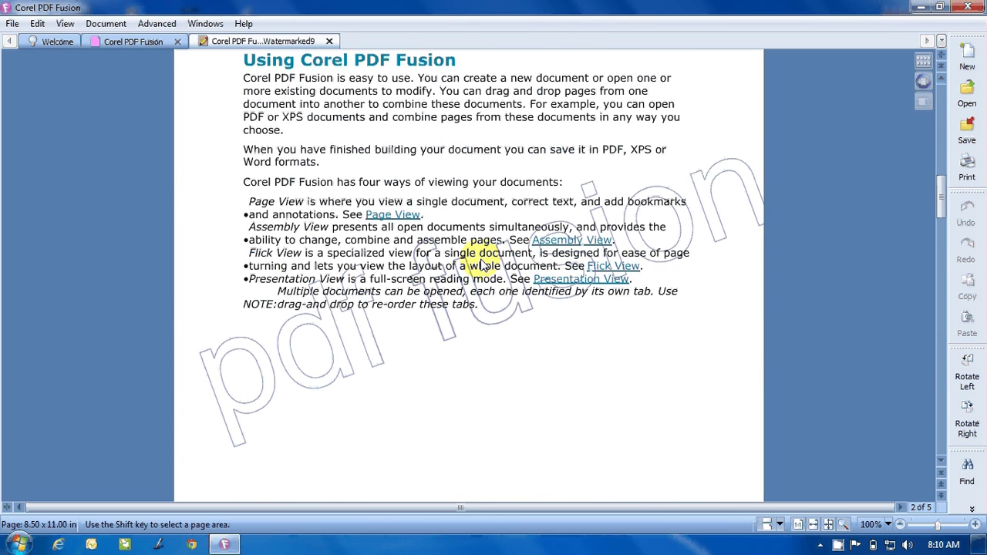
pyautogui.scroll(-9, 487, 274)
pyautogui.scroll(-6, 488, 273)
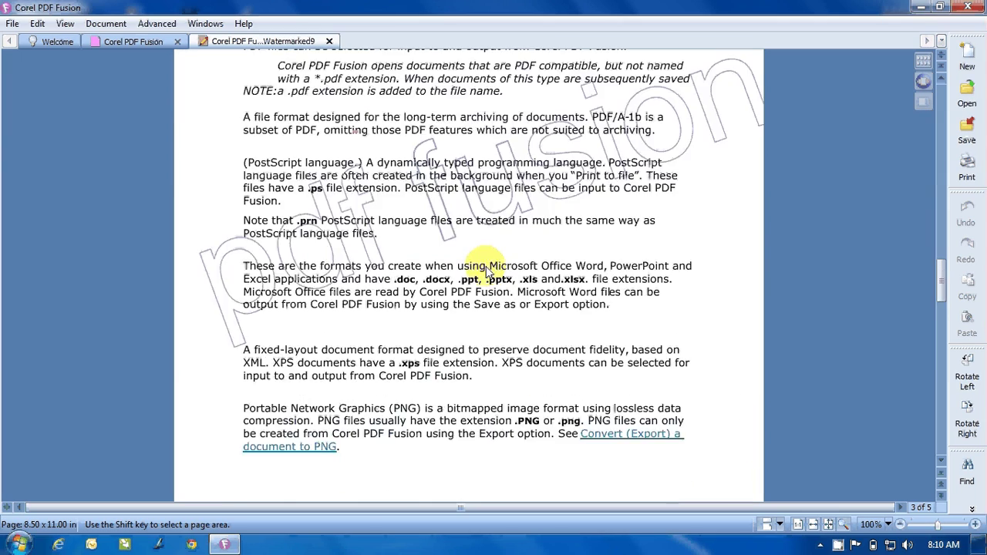
pyautogui.scroll(-1, 488, 273)
pyautogui.scroll(-7, 486, 272)
pyautogui.scroll(-2, 486, 271)
pyautogui.scroll(-4, 485, 271)
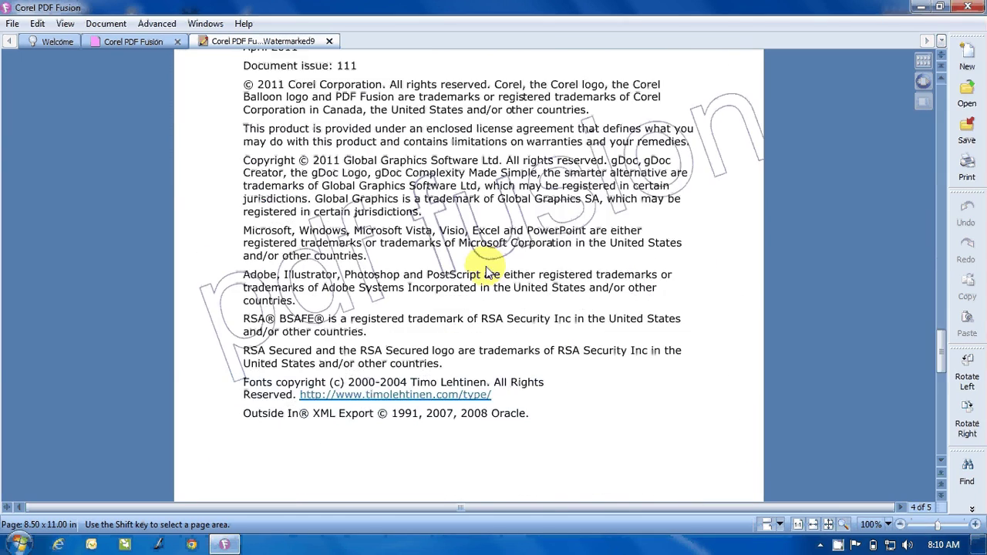
pyautogui.scroll(-8, 486, 271)
pyautogui.scroll(-7, 486, 271)
pyautogui.scroll(9, 486, 272)
pyautogui.scroll(10, 486, 272)
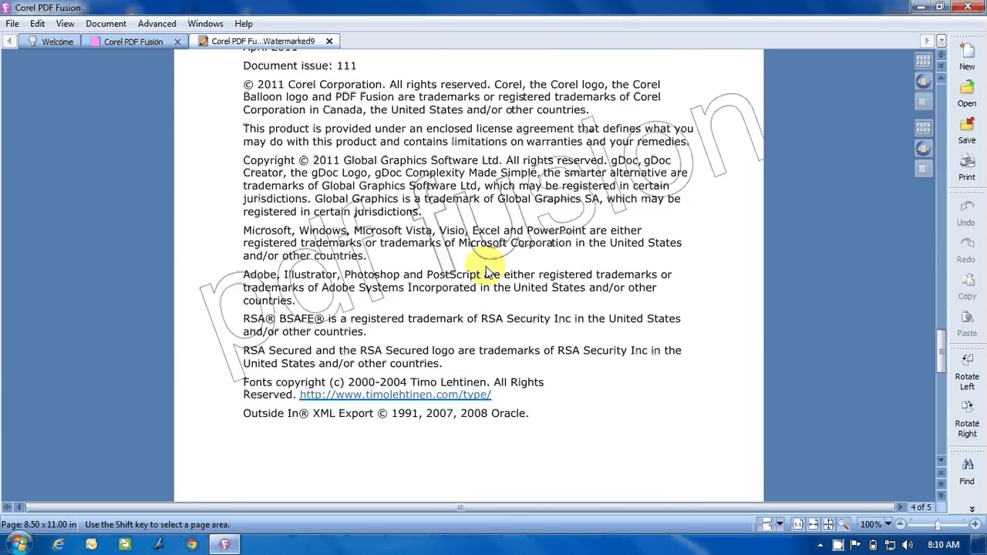
pyautogui.scroll(10, 486, 271)
pyautogui.scroll(10, 486, 272)
pyautogui.scroll(10, 486, 271)
pyautogui.scroll(20, 486, 272)
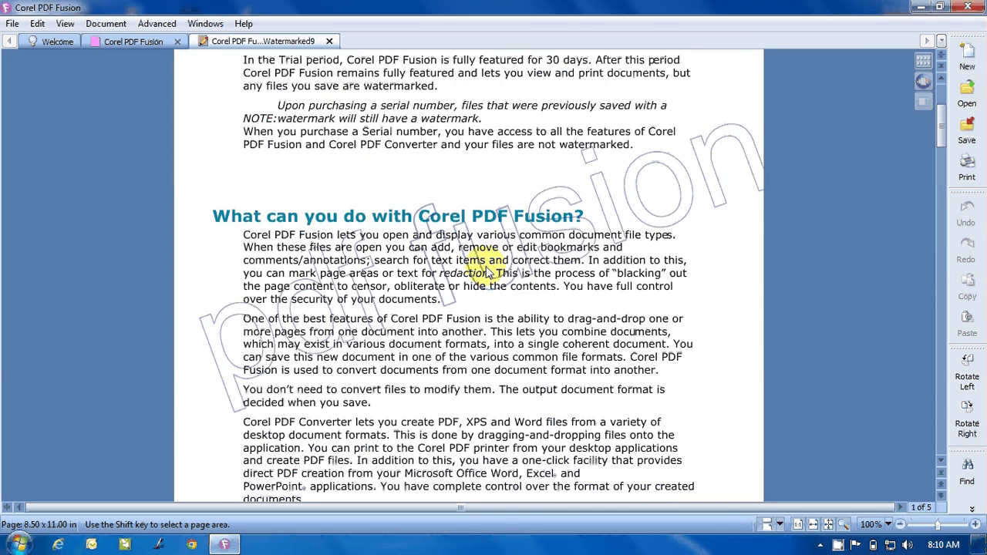
pyautogui.scroll(6, 486, 272)
pyautogui.scroll(-3, 486, 272)
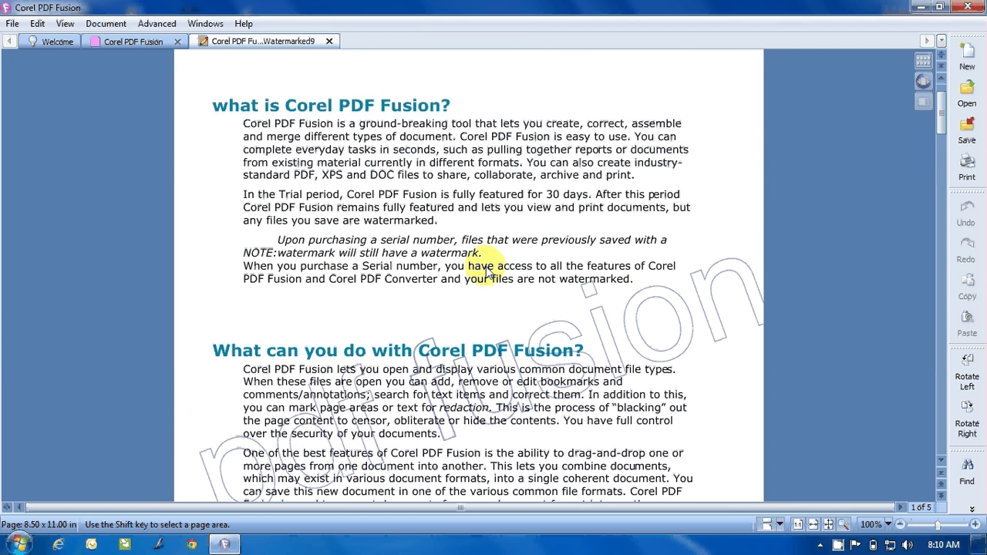